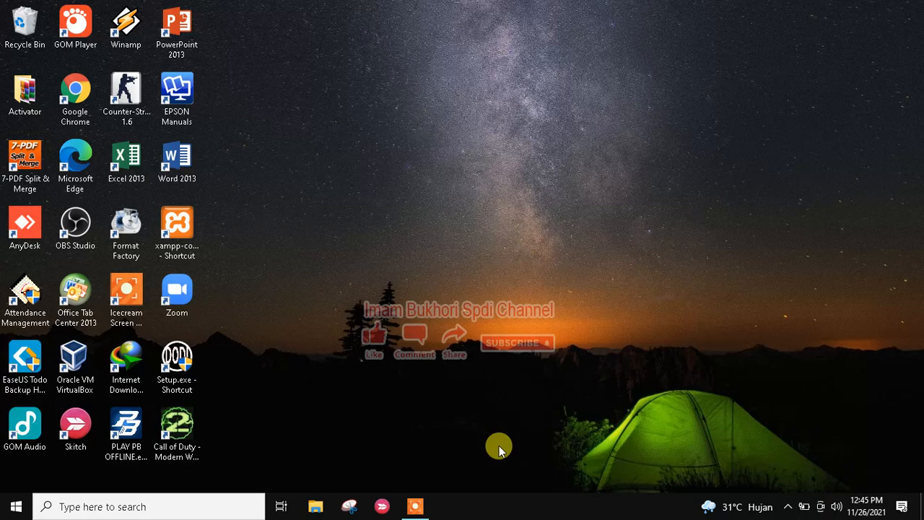
Start Google Chrome minimized with the second user profile, and reposition the VirtualBox Manager window on the desktop.
double_click(76, 97)
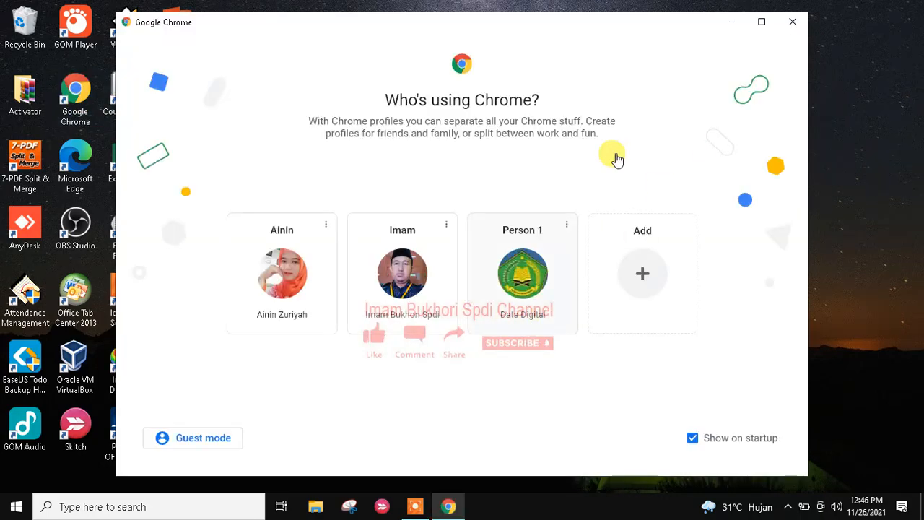
click(409, 262)
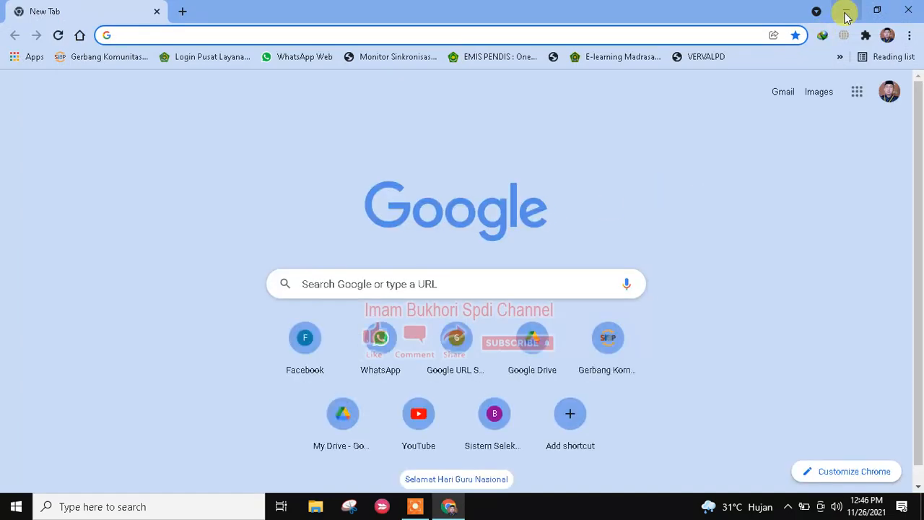
click(846, 16)
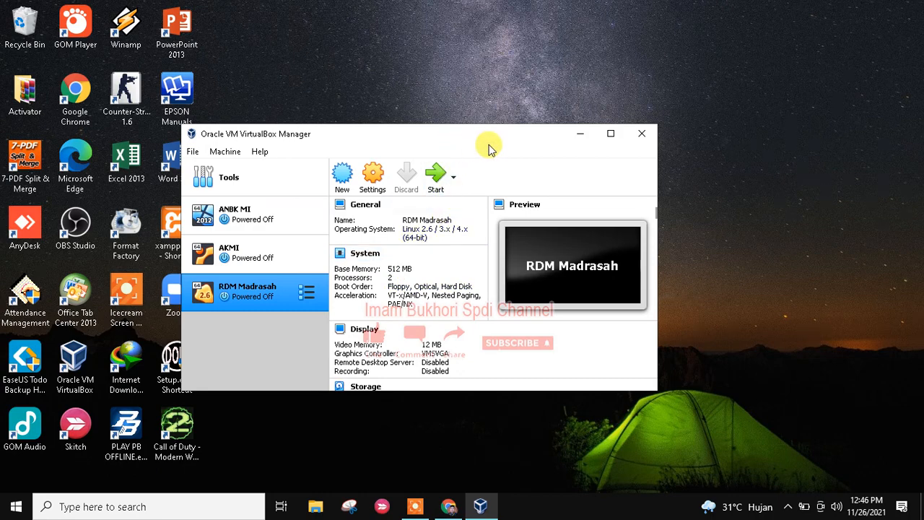
drag(511, 144, 570, 132)
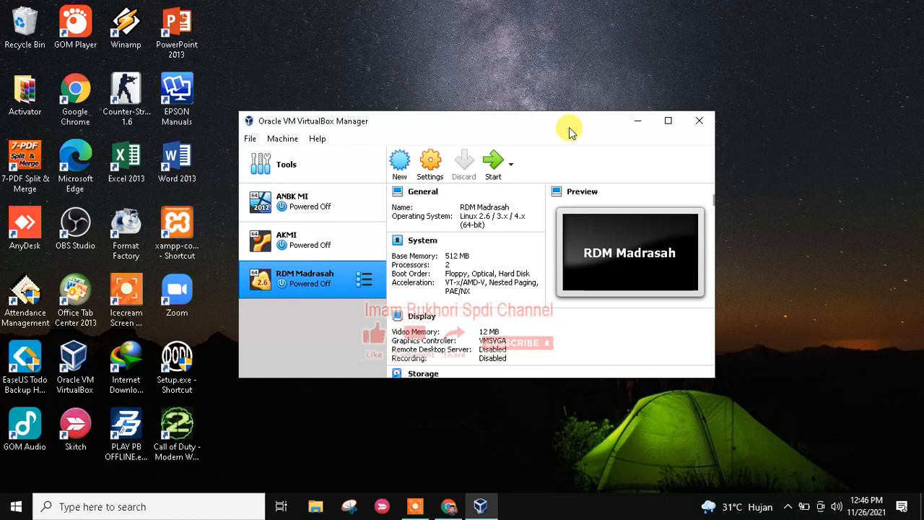
Open the Windows network settings and bring up the list of network adapters from the Ethernet page.
click(790, 509)
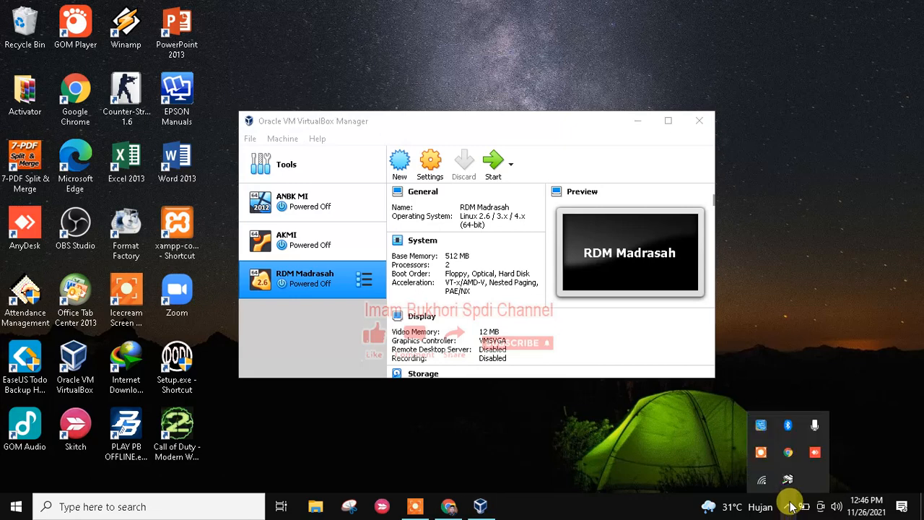
right_click(759, 484)
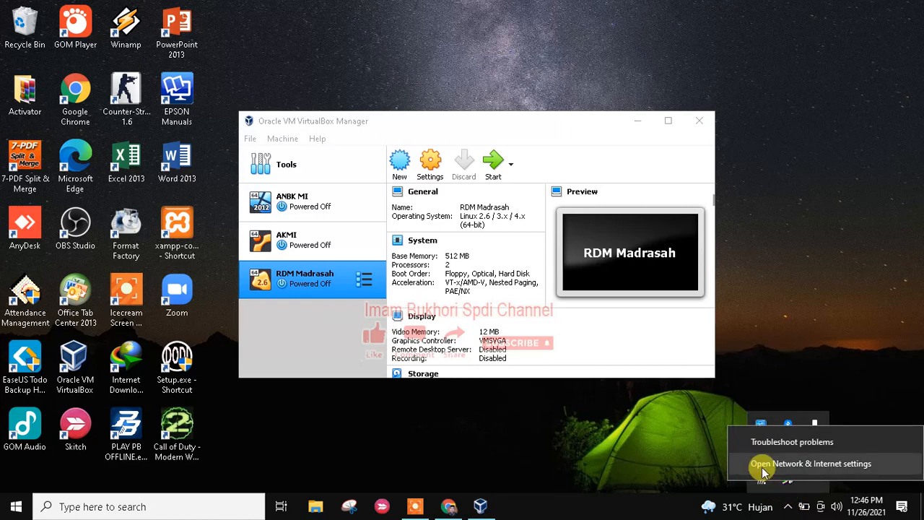
click(762, 463)
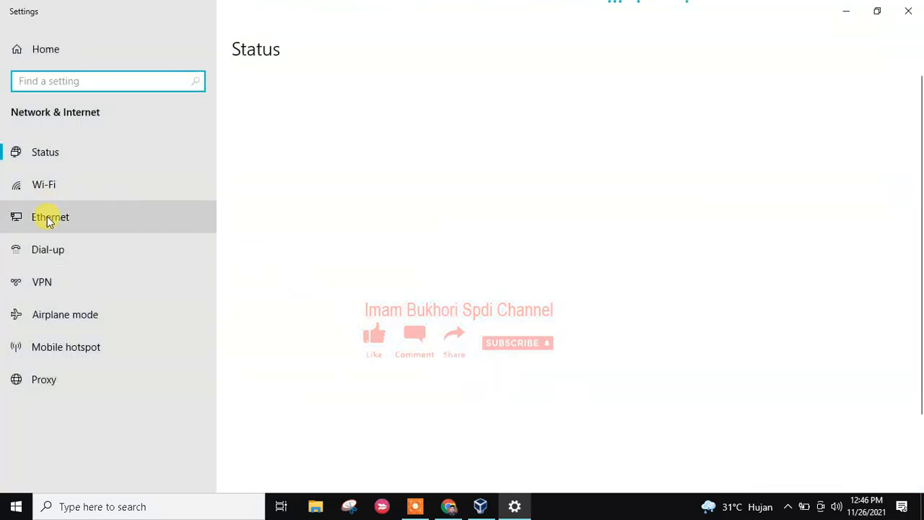
click(39, 219)
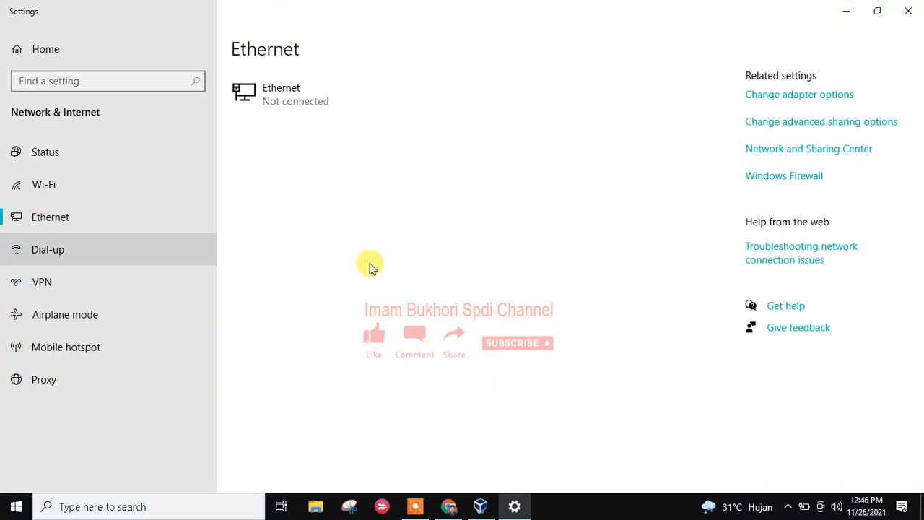
click(783, 97)
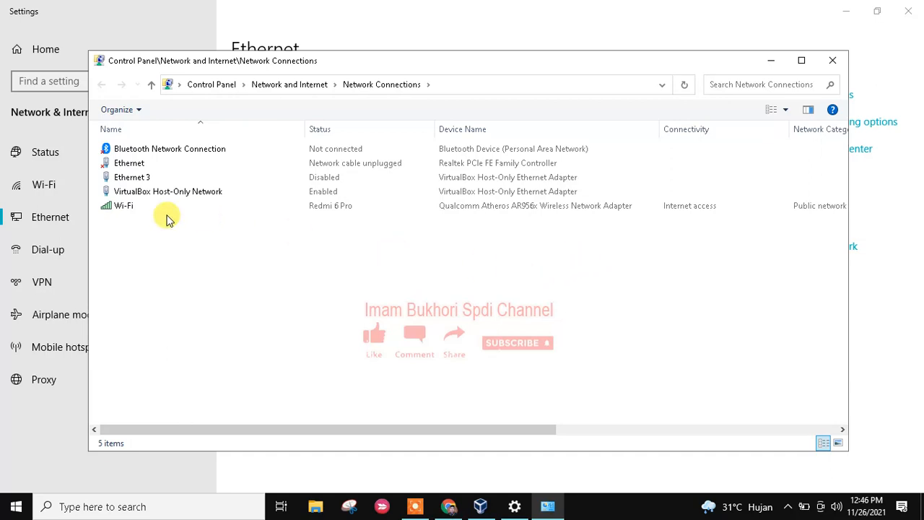
Open the Internet Protocol Version 4 (TCP/IPv4) properties of the VirtualBox Host-Only Network adapter.
click(145, 191)
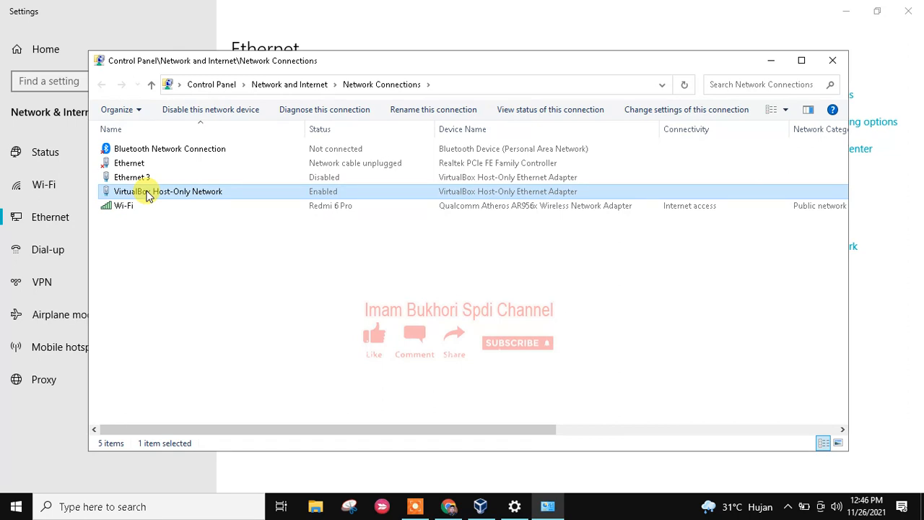
right_click(147, 195)
click(185, 320)
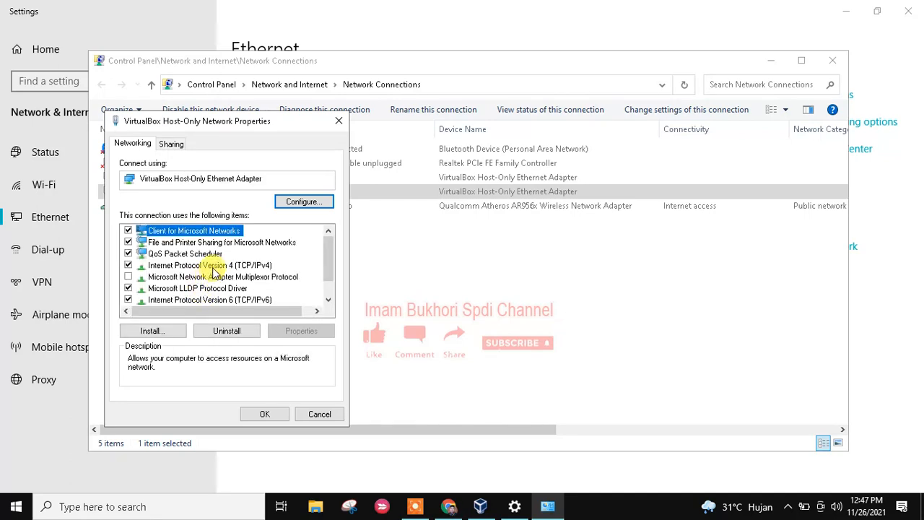
click(212, 267)
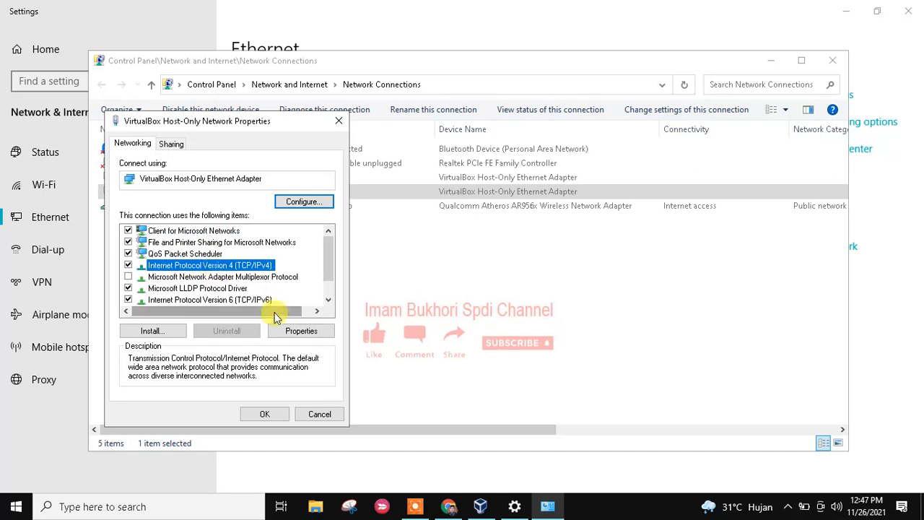
click(300, 330)
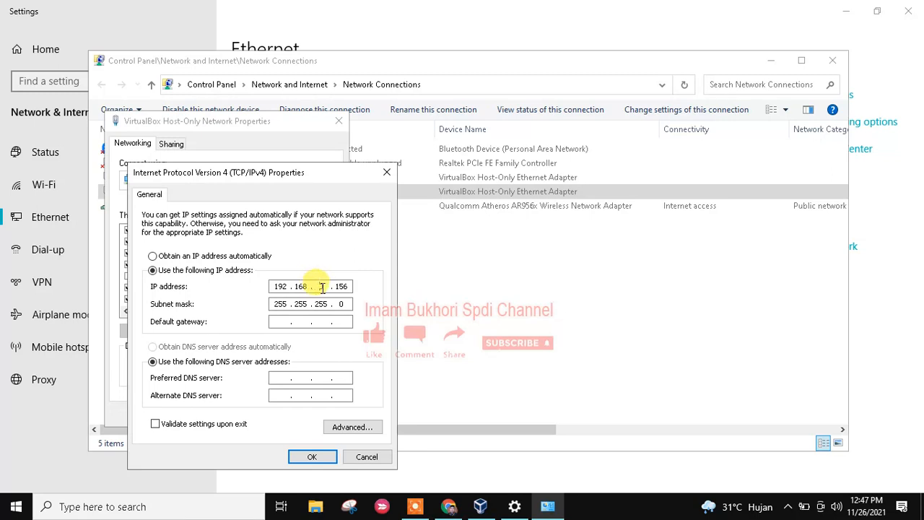
Set the host-only adapter's IPv4 address to 192.168.0.156 and accept the adapter's properties.
click(322, 287)
text(0)
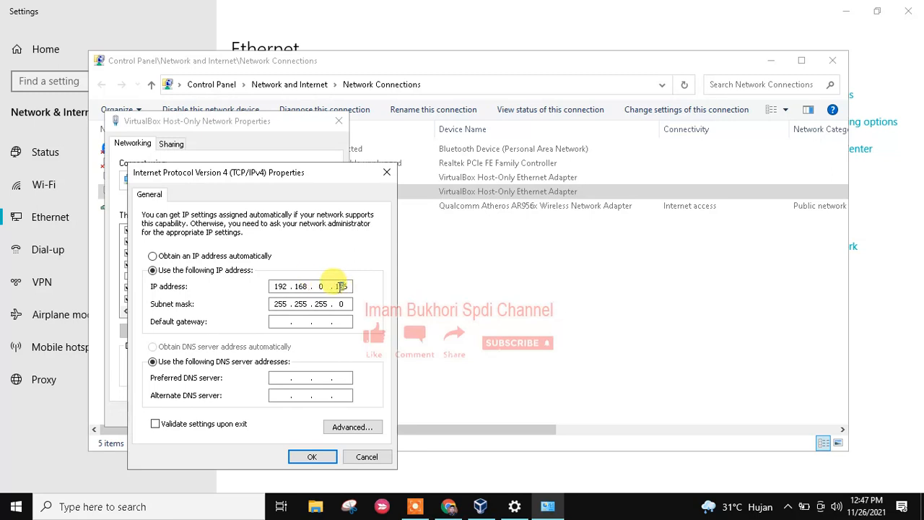
double_click(345, 286)
text(100)
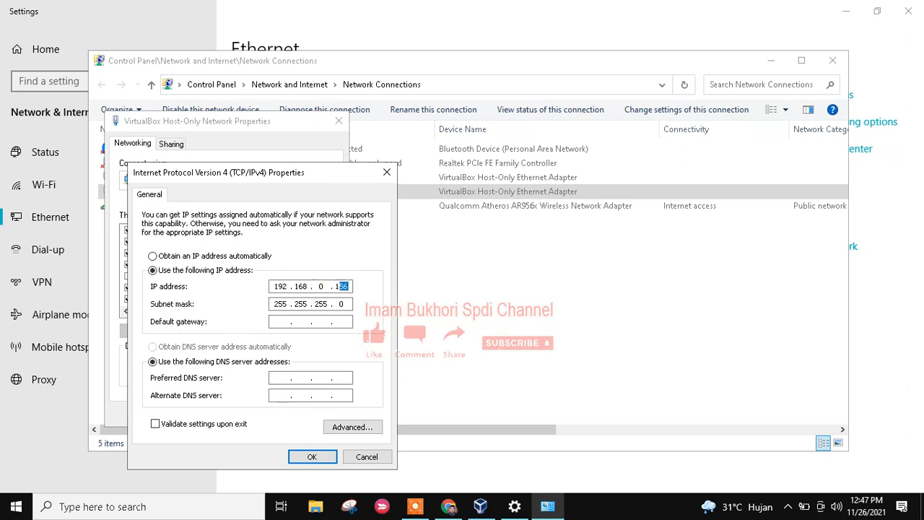
double_click(321, 286)
click(313, 457)
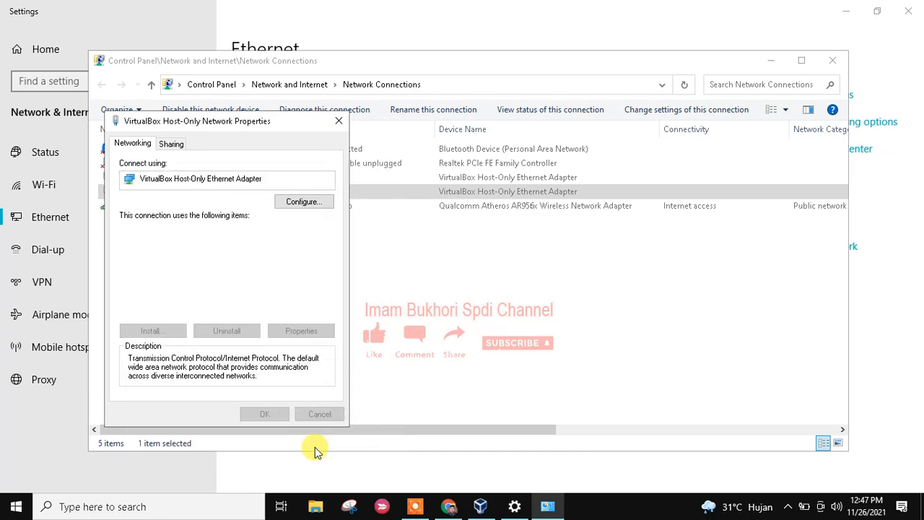
click(265, 415)
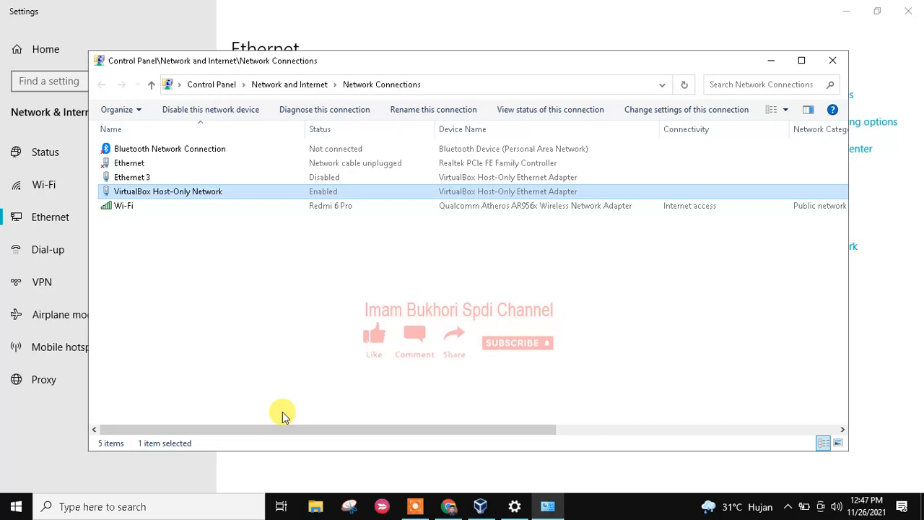
Look up the IPv4 address of the Wi-Fi adapter in its network connection details.
click(123, 209)
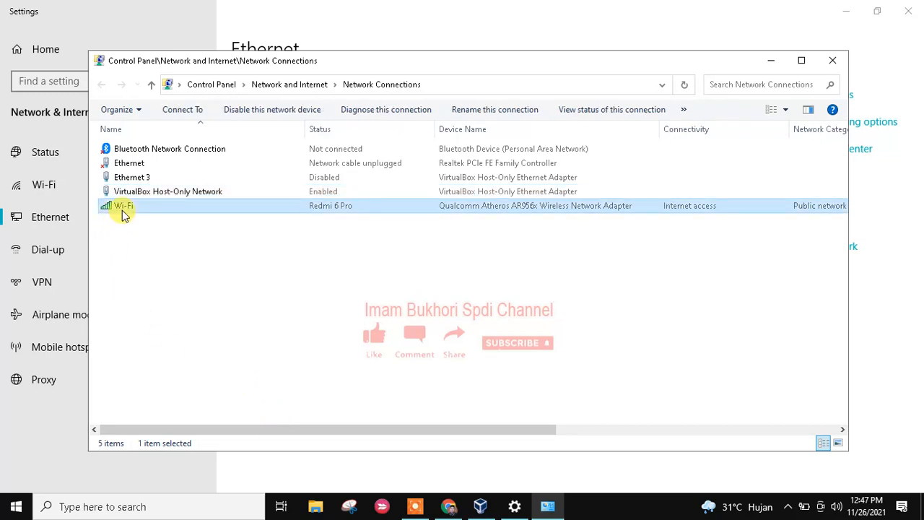
right_click(122, 214)
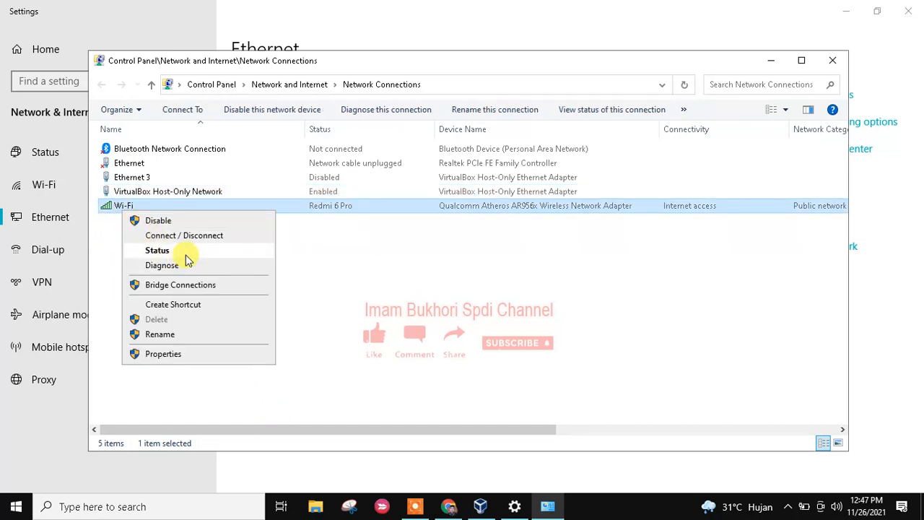
click(159, 250)
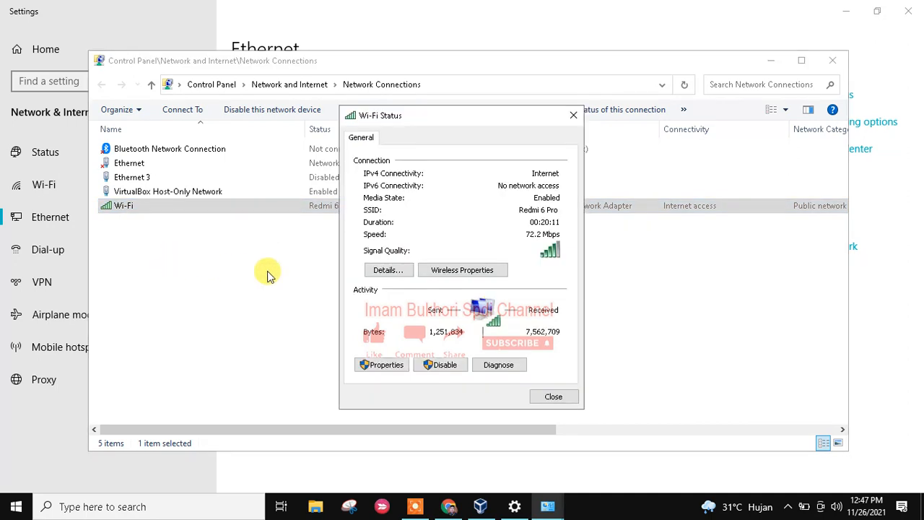
click(383, 269)
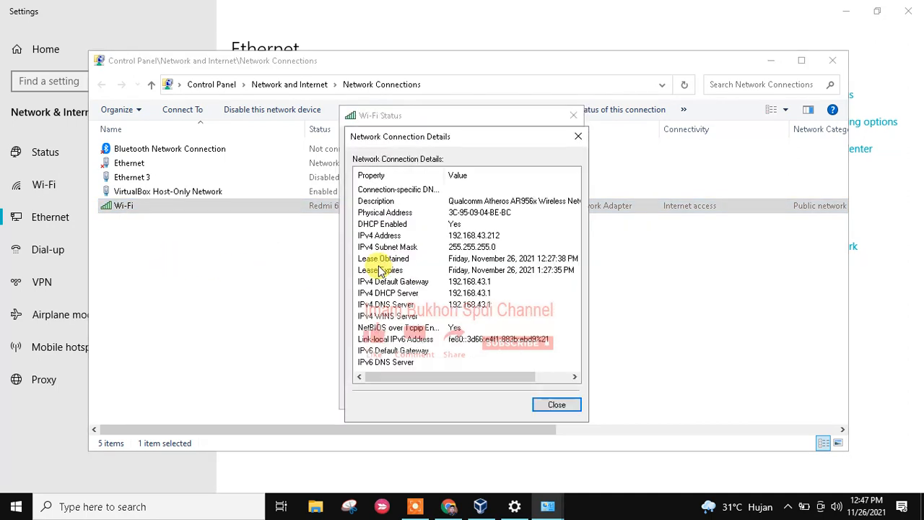
click(455, 236)
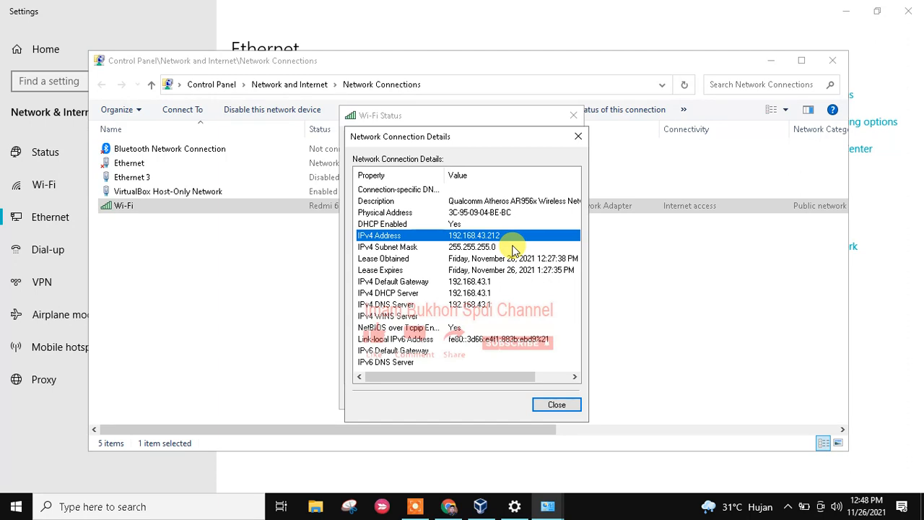
Switch to Chrome and load the Rapor Digital Madrasah login page at localhost:1203.
click(448, 506)
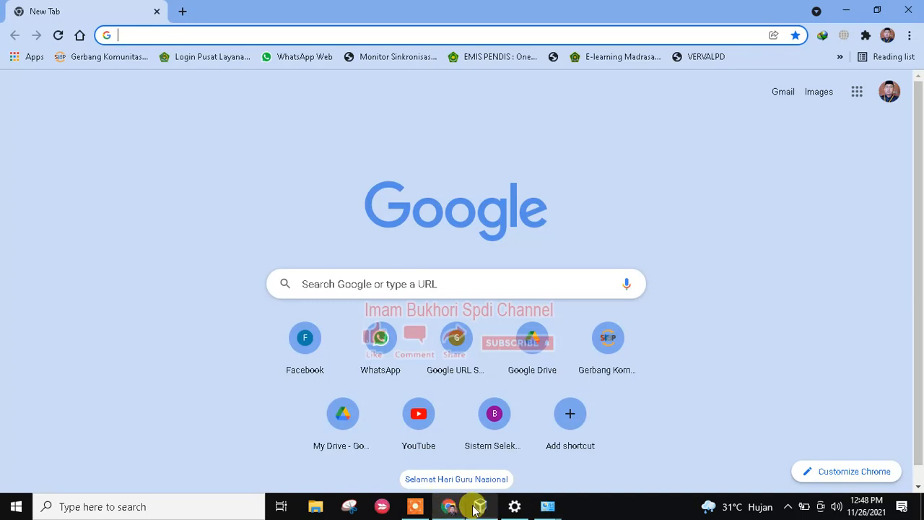
click(120, 35)
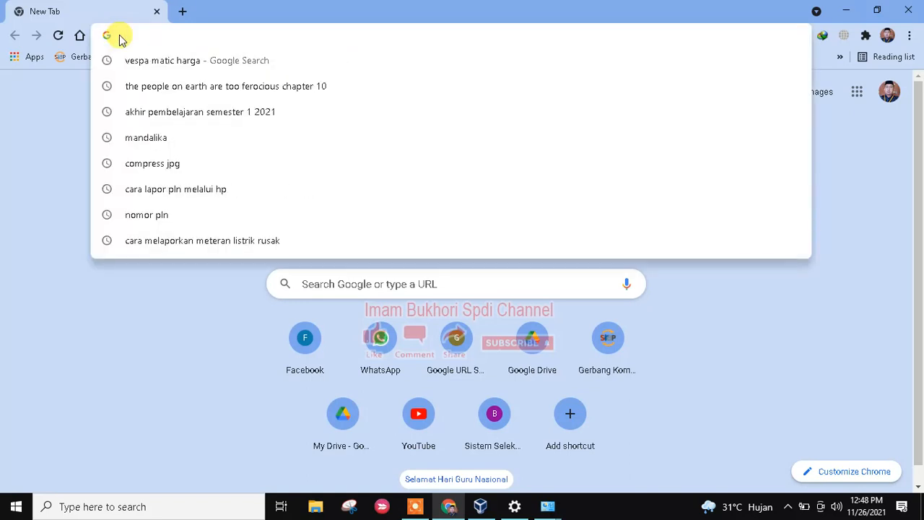
text(l)
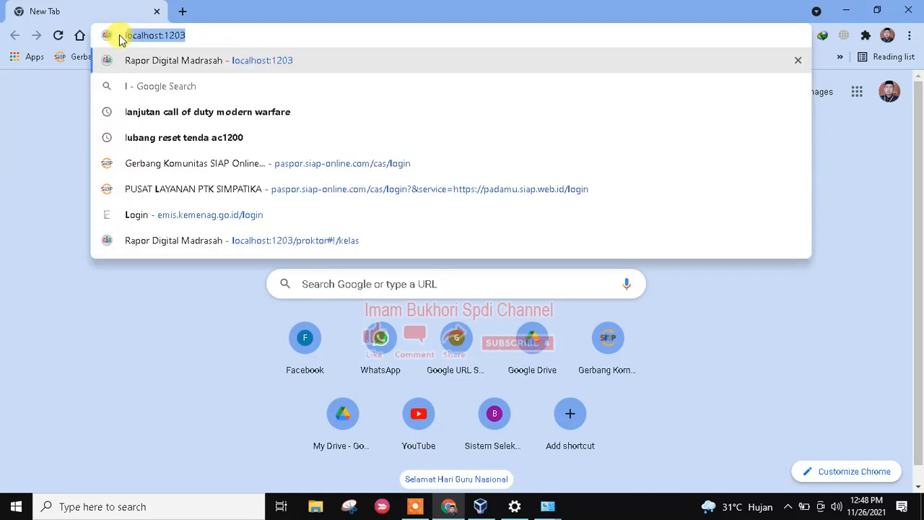
text(ocalhost:1203)
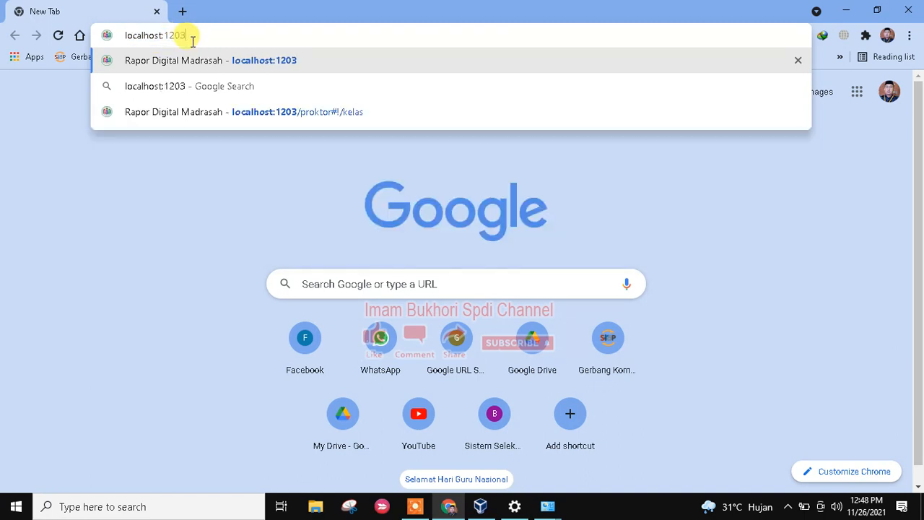
key(Return)
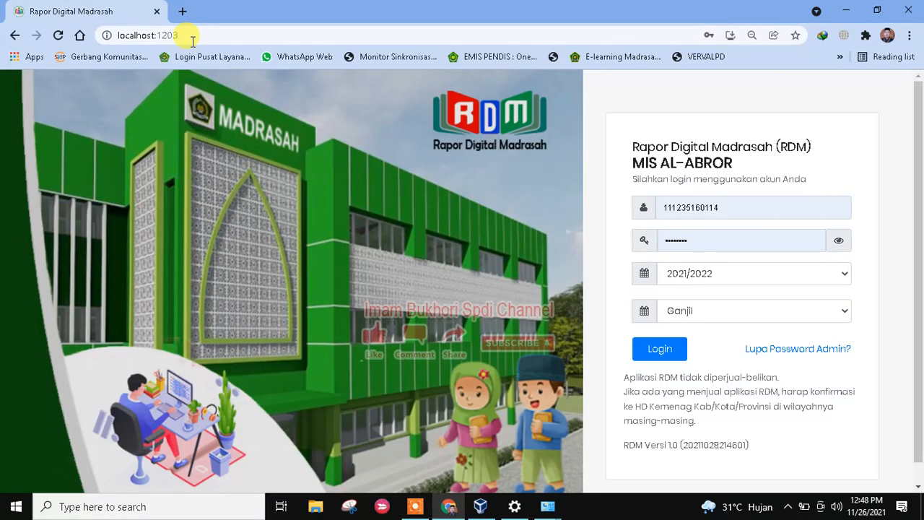
Open a new browser tab and bring up the Wi-Fi connection details to check the IPv4 address.
click(182, 11)
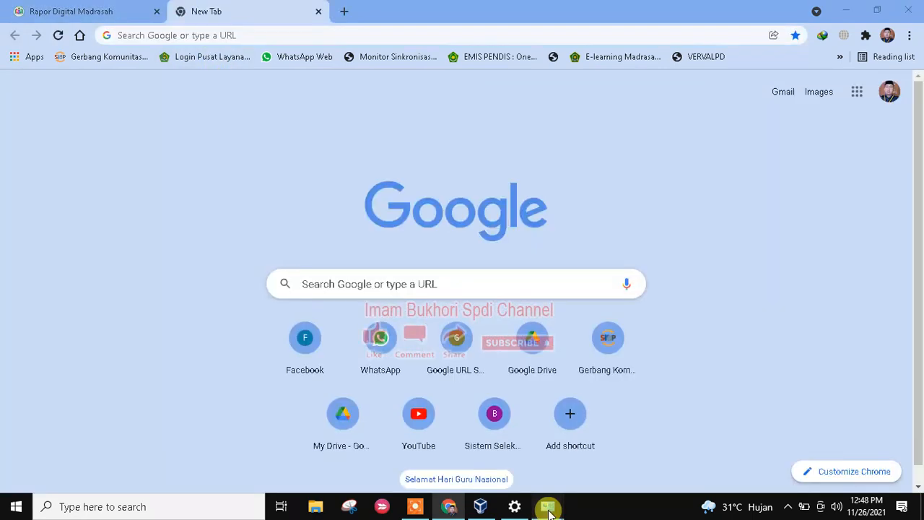
mouse_move(548, 505)
click(594, 469)
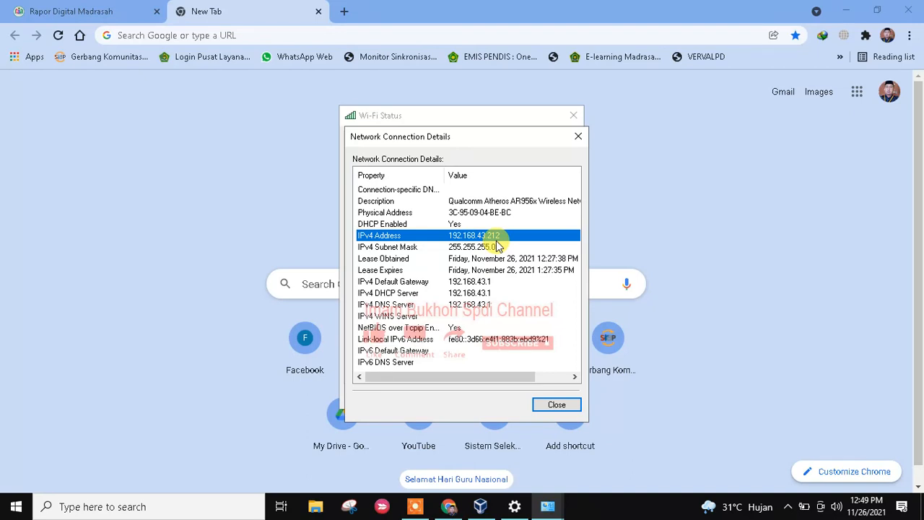
Load 192.168.43.212:1203 in the new browser tab, rechecking the IP against the Wi-Fi connection details before submitting it.
click(184, 32)
text(192)
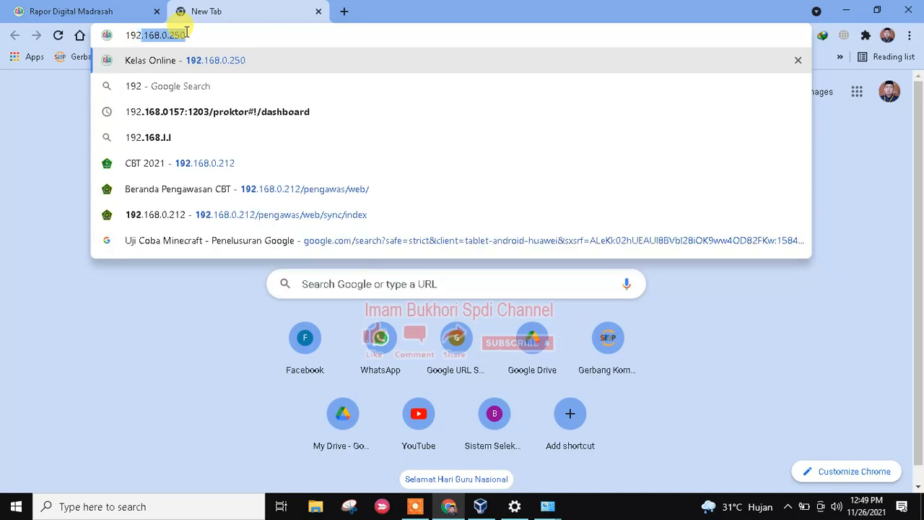
text(.168)
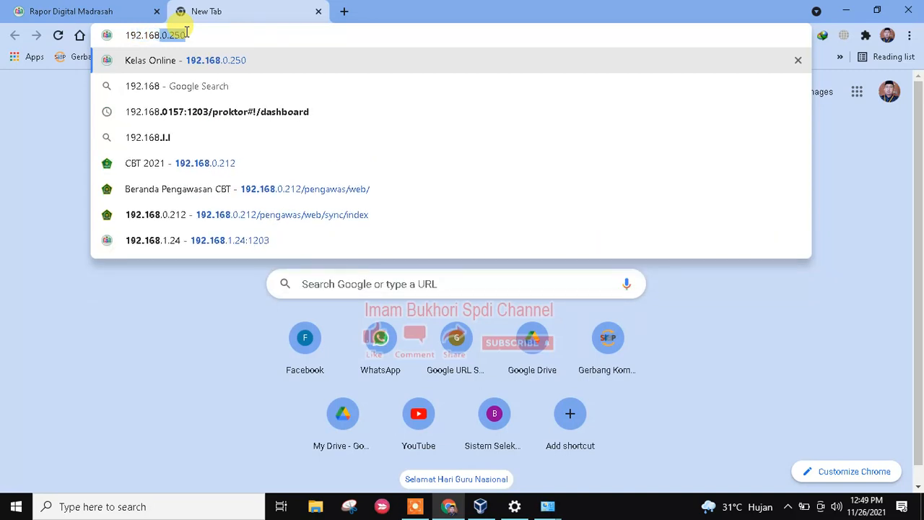
text(.43)
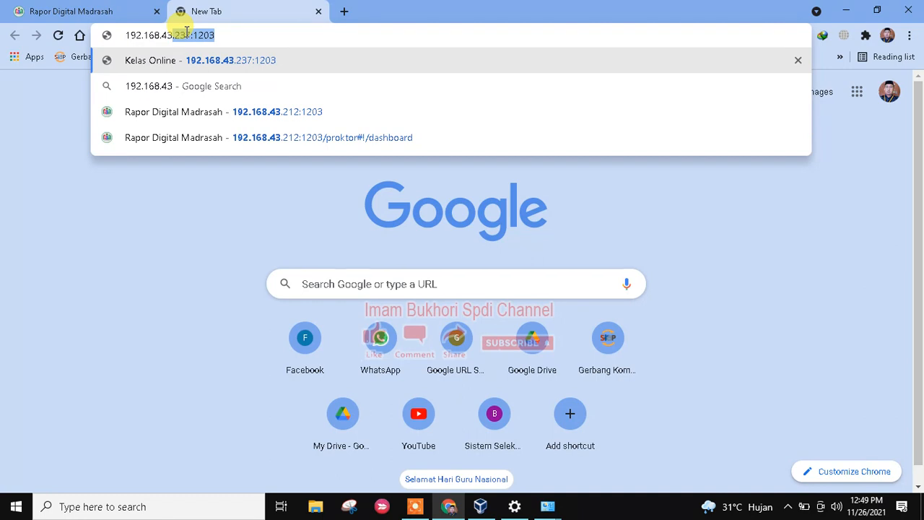
text(.)
text(21)
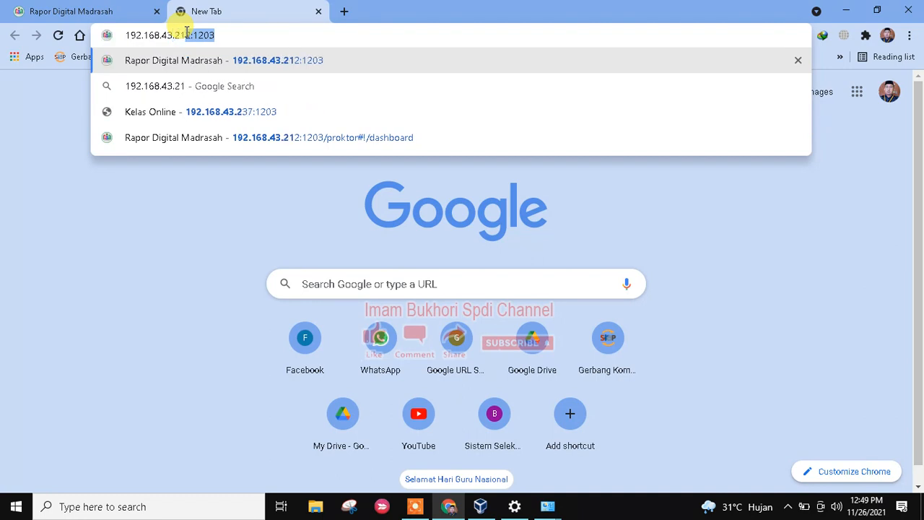
text(2:)
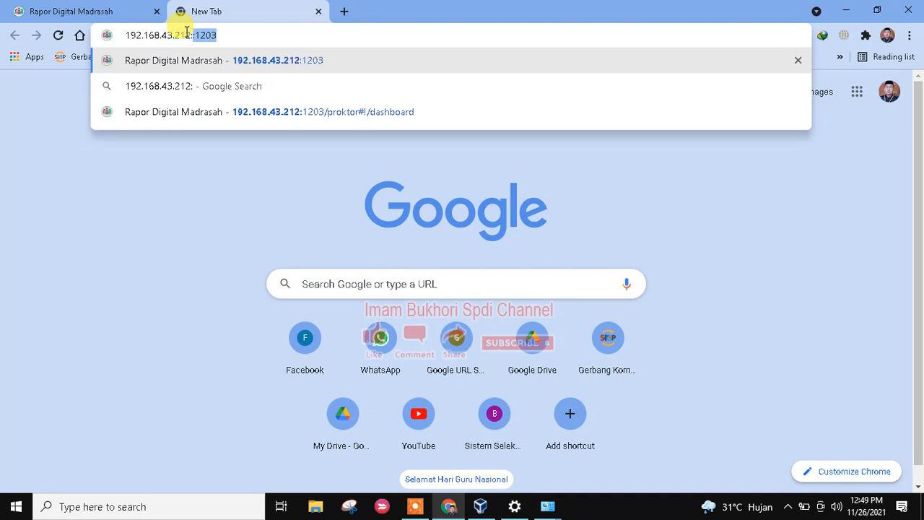
text(1203)
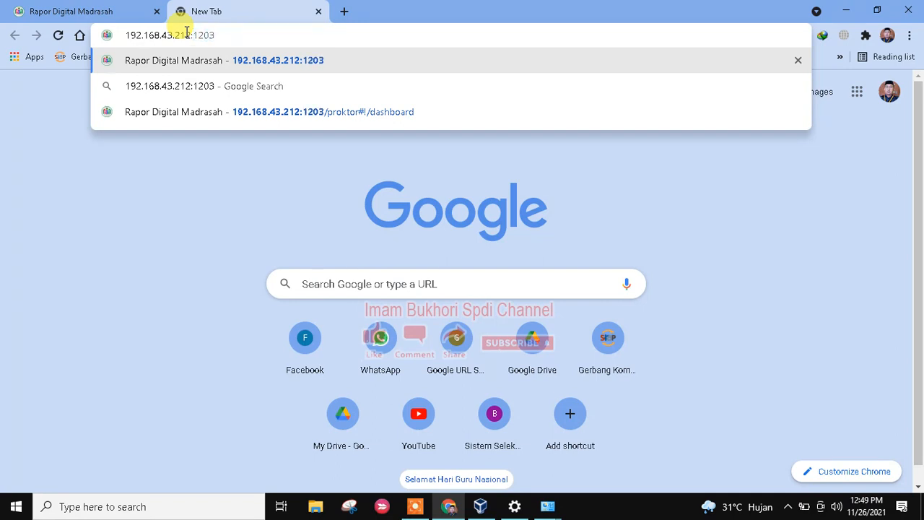
click(548, 510)
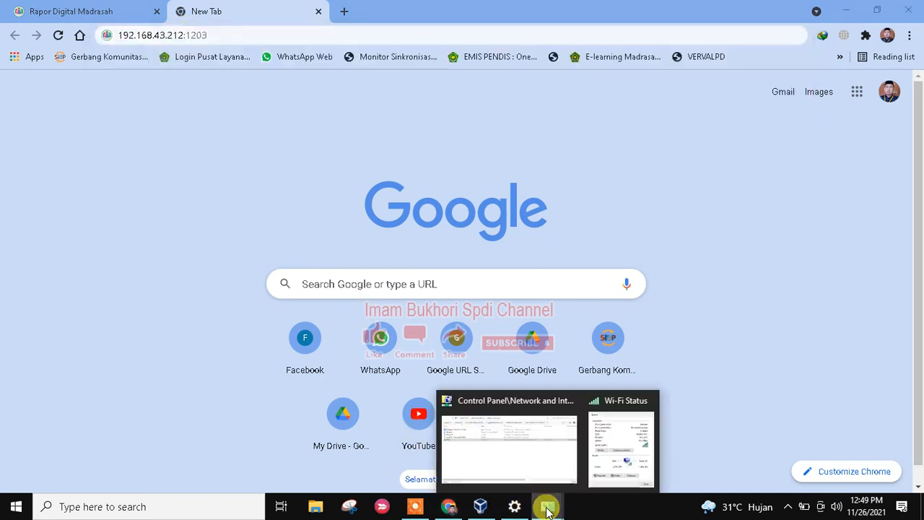
click(612, 472)
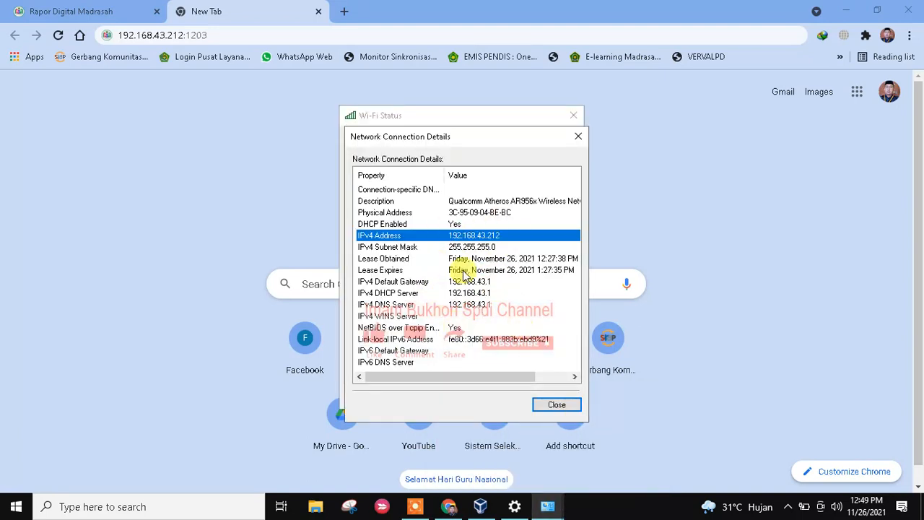
click(221, 37)
key(Return)
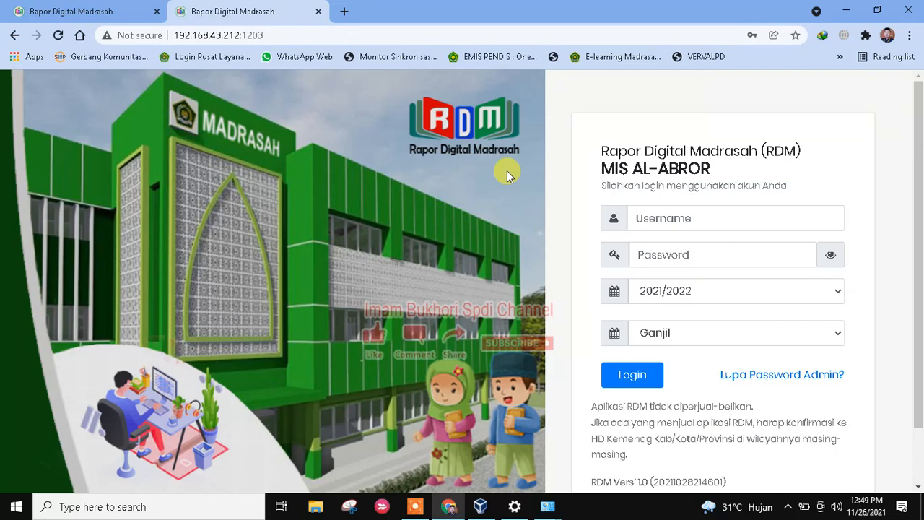
Bring back the Wi-Fi connection details and close both the details and Wi-Fi status windows.
click(787, 507)
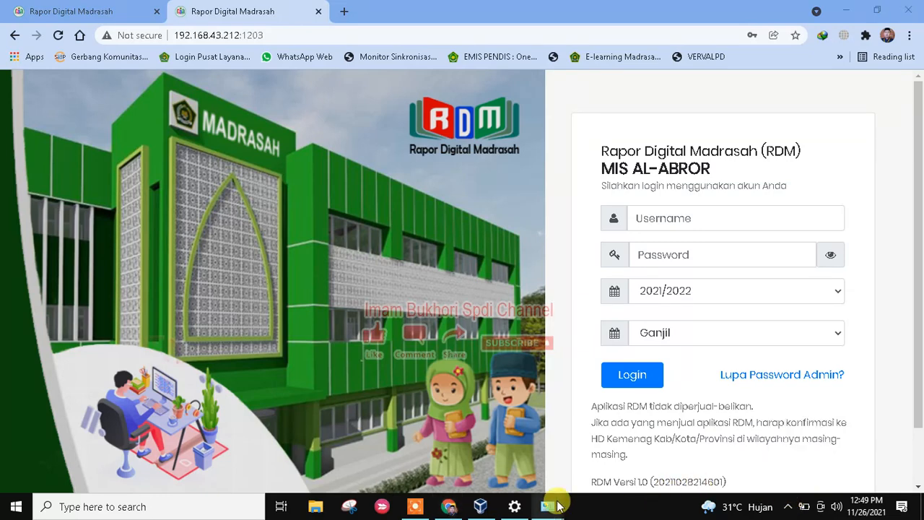
mouse_move(550, 506)
click(596, 485)
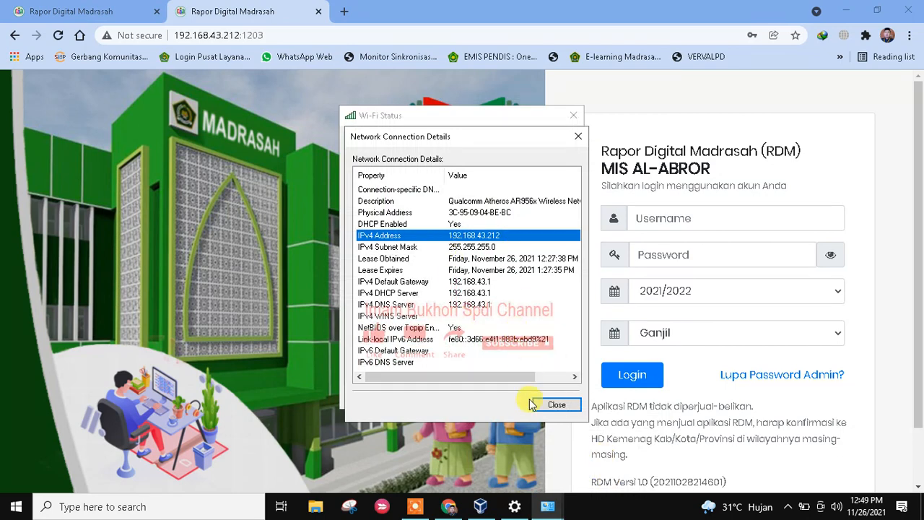
click(554, 406)
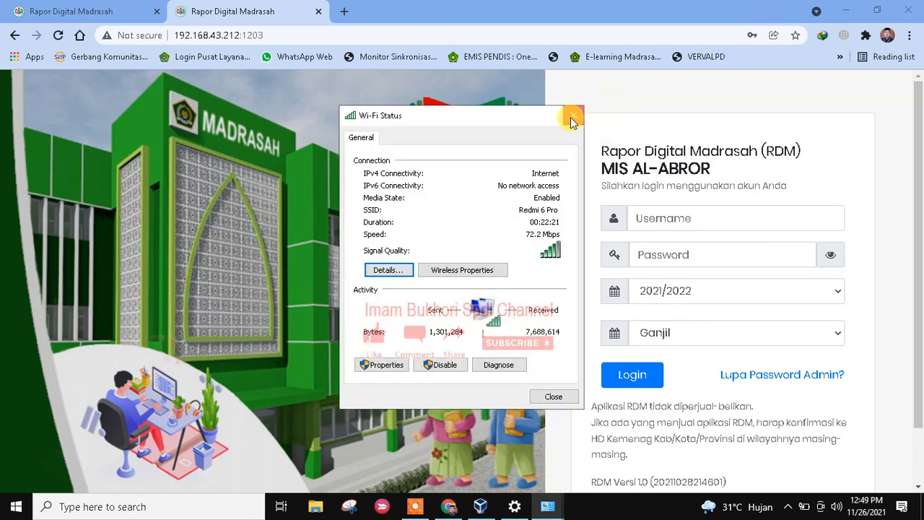
click(571, 116)
Reopen the Wi-Fi adapter's status from Network Connections and look up the IPv4 address in its connection details.
click(547, 506)
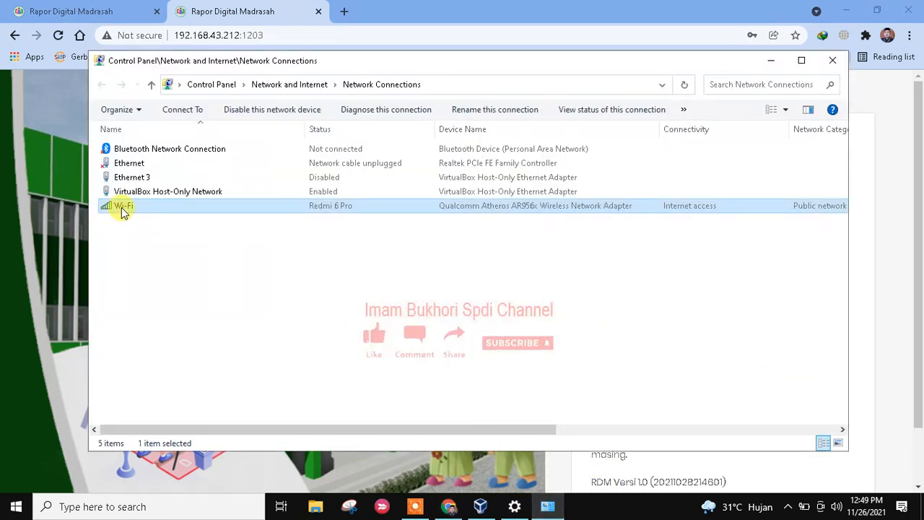
right_click(122, 207)
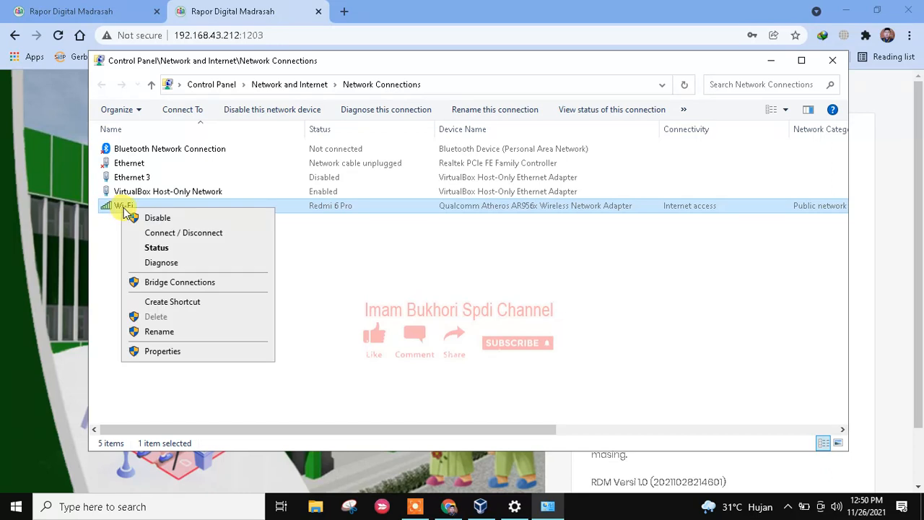
click(192, 353)
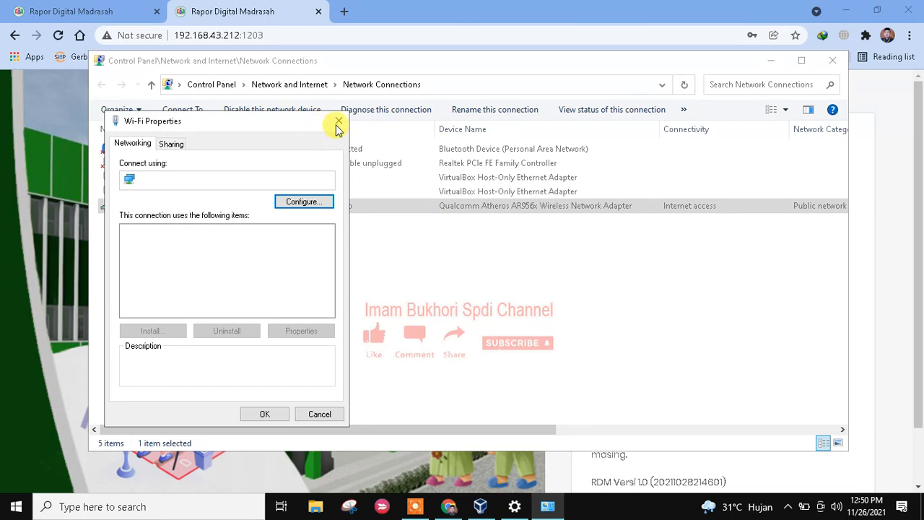
click(338, 121)
right_click(121, 210)
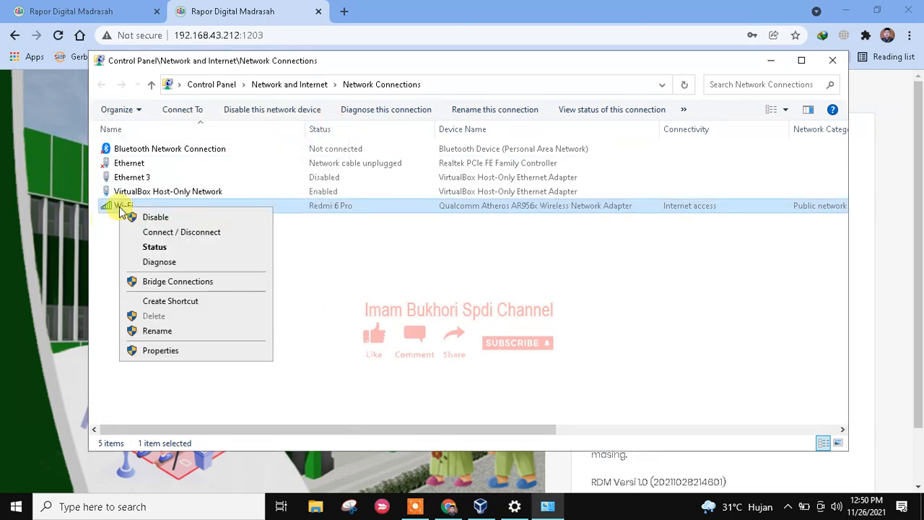
click(153, 248)
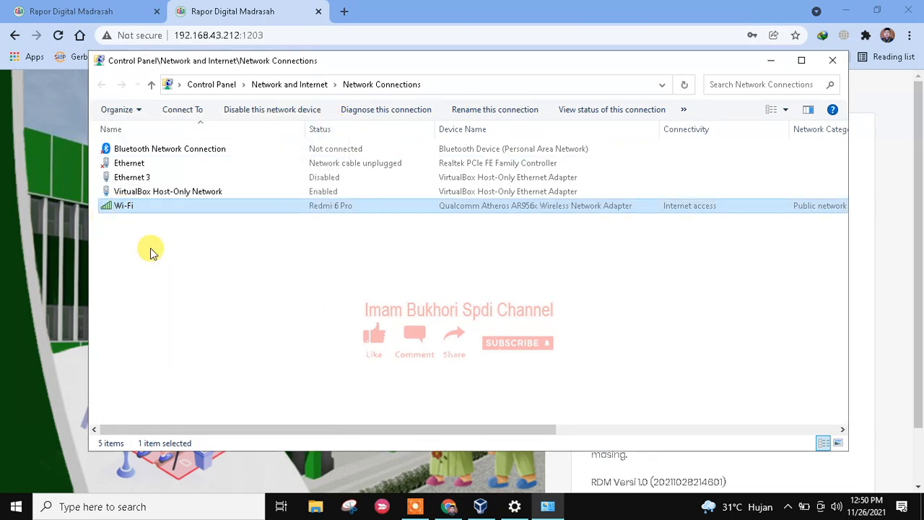
click(376, 273)
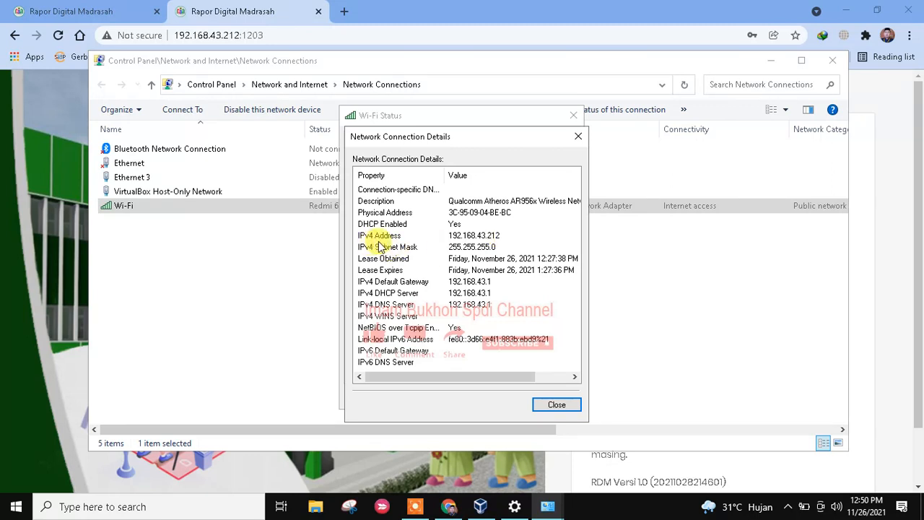
click(470, 235)
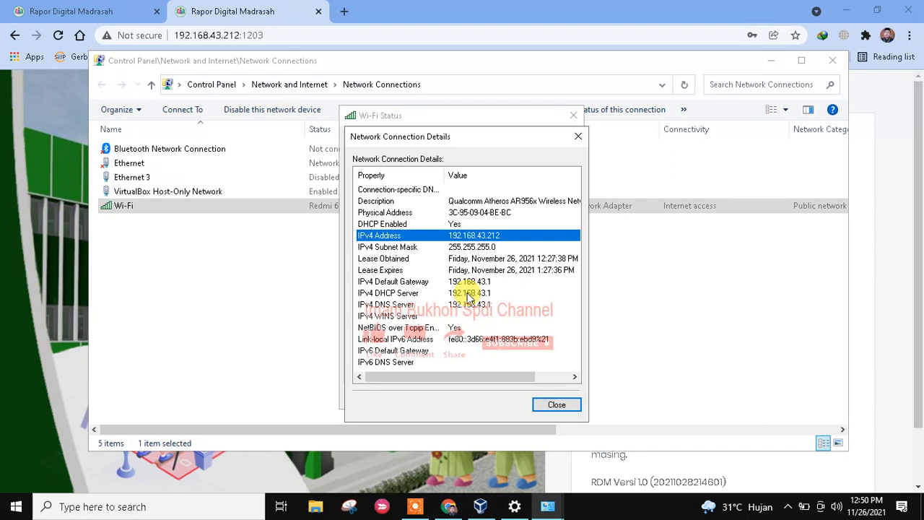
In the first Chrome tab, replace localhost with 192.168.43.212, keeping port 1203, and load the page.
click(274, 35)
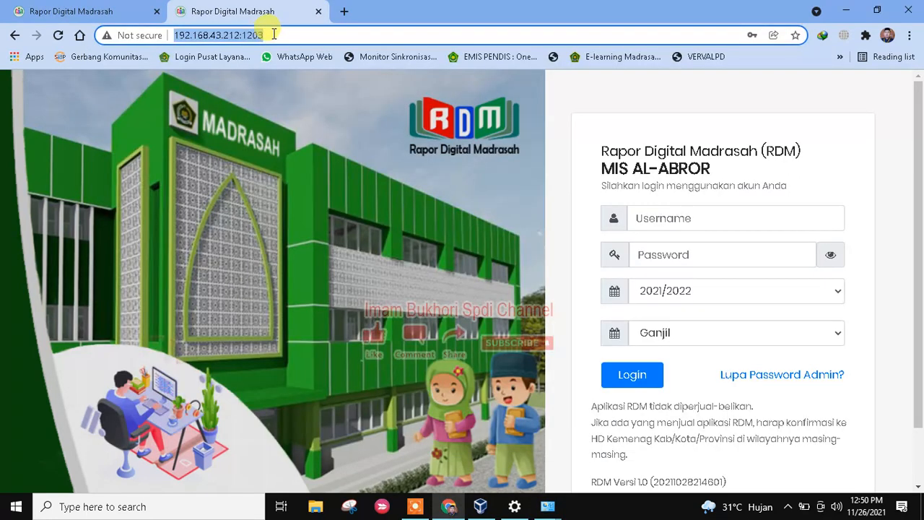
click(119, 13)
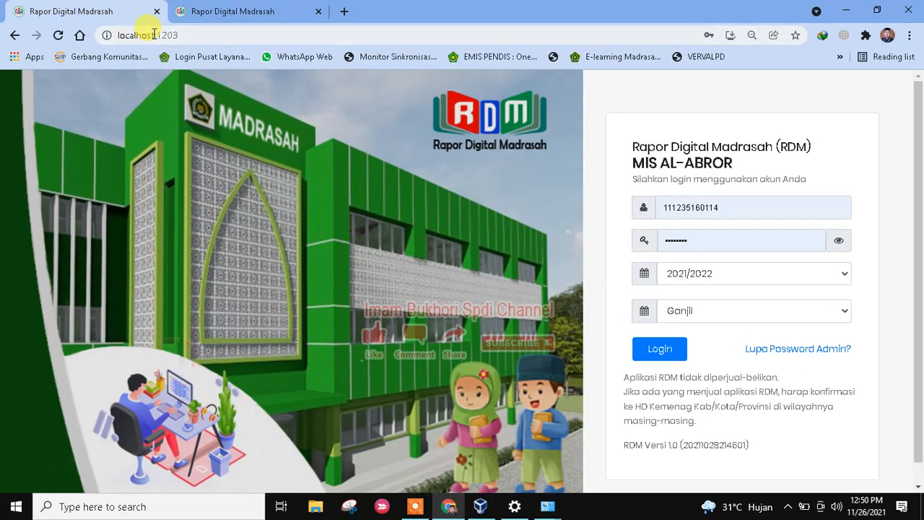
drag(153, 35, 117, 35)
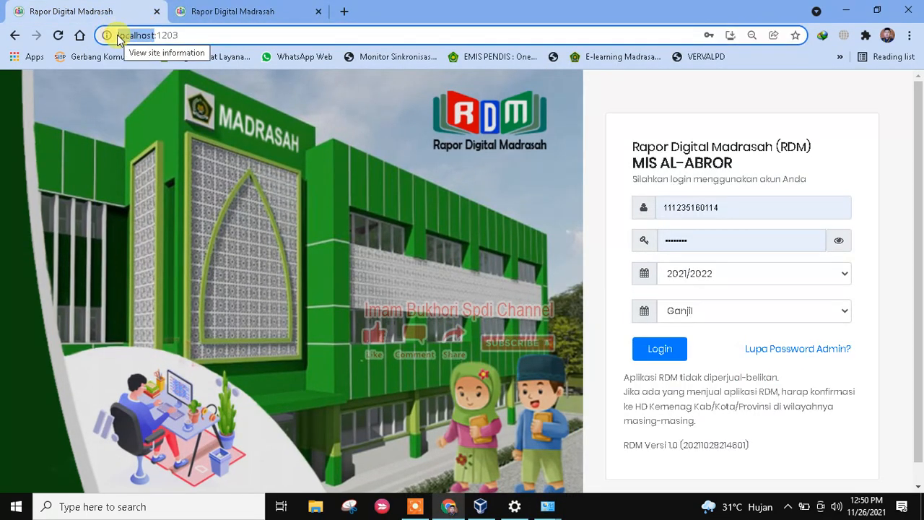
text(192)
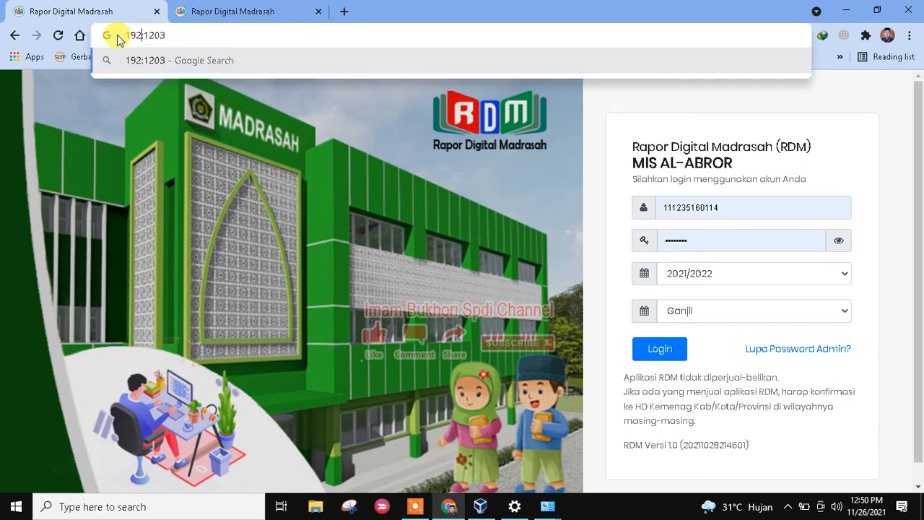
text(.168)
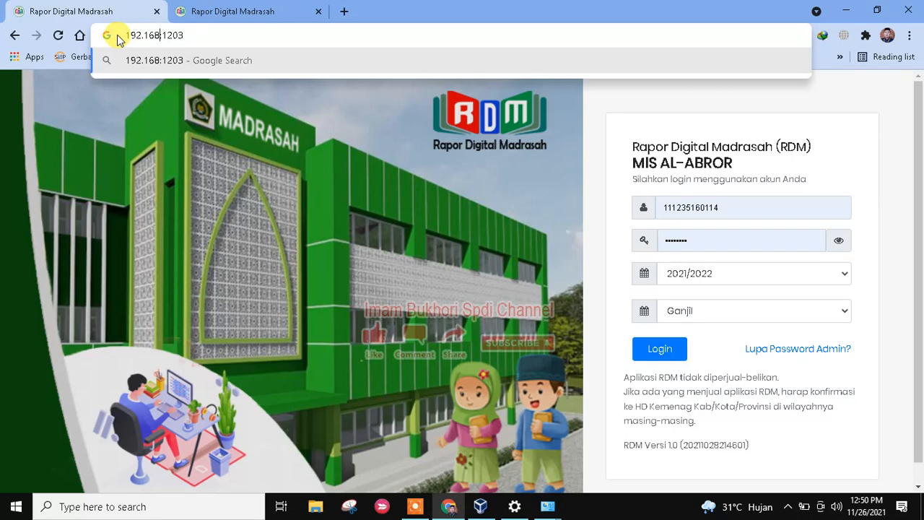
text(.)
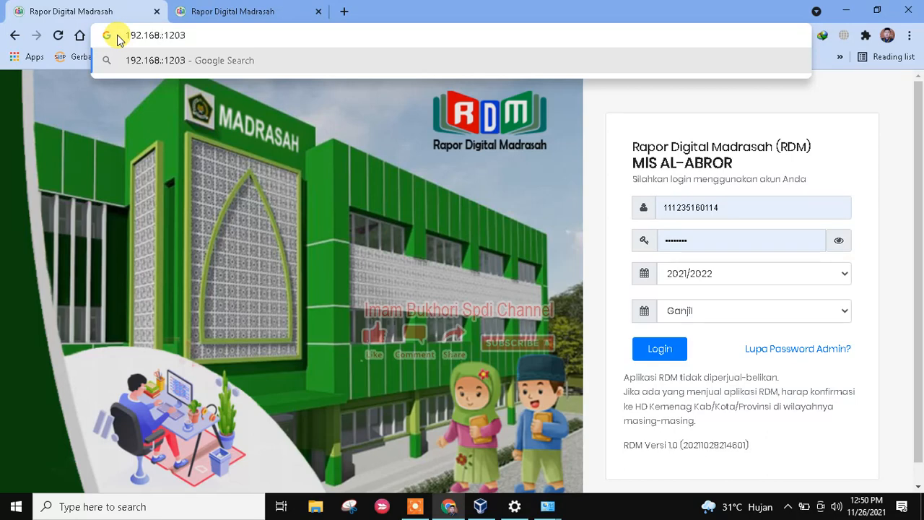
text(43)
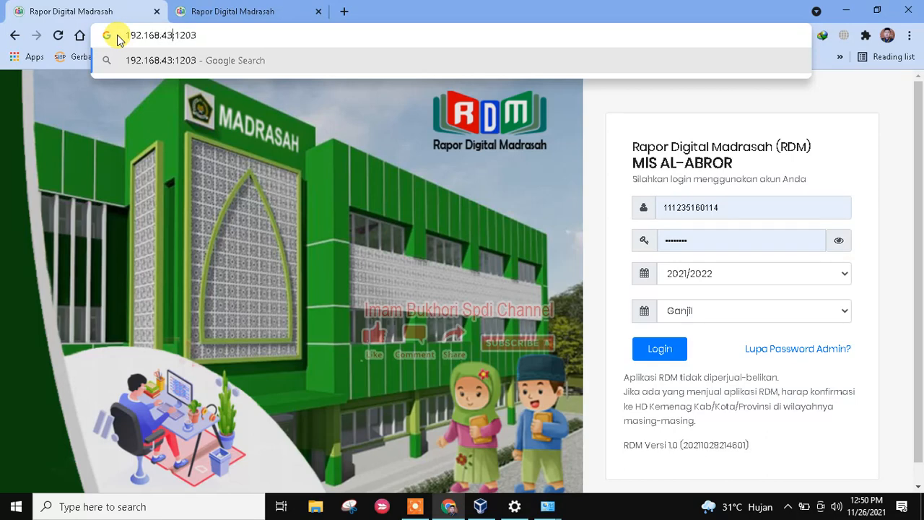
text(.212)
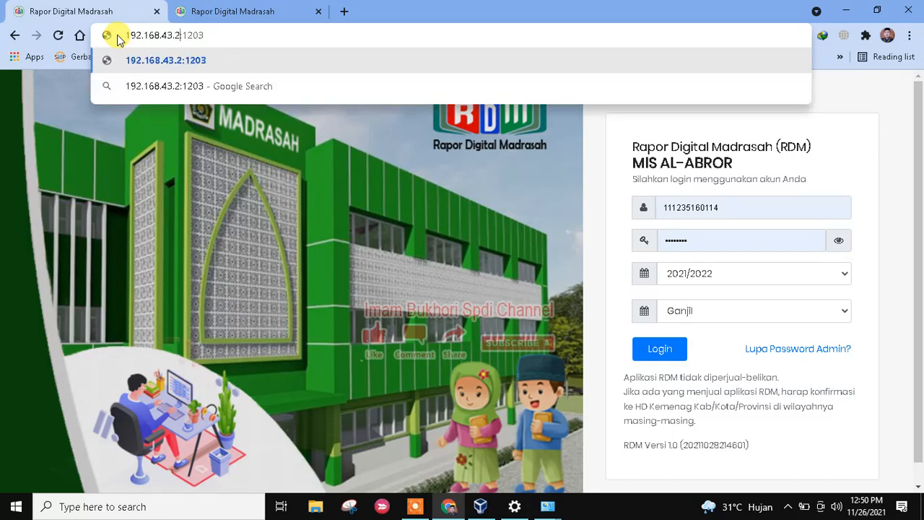
key(Return)
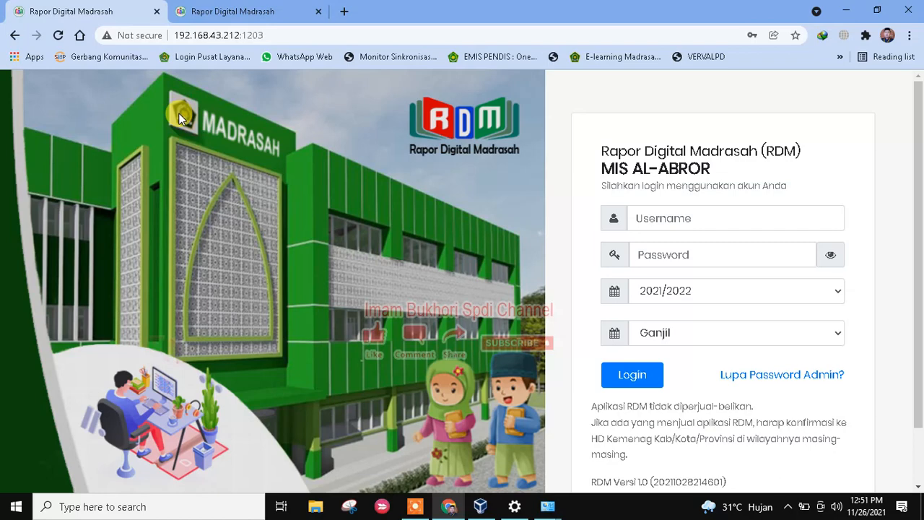
Switch to VirtualBox Manager and open the network settings of the RDM Madrasah virtual machine.
click(480, 507)
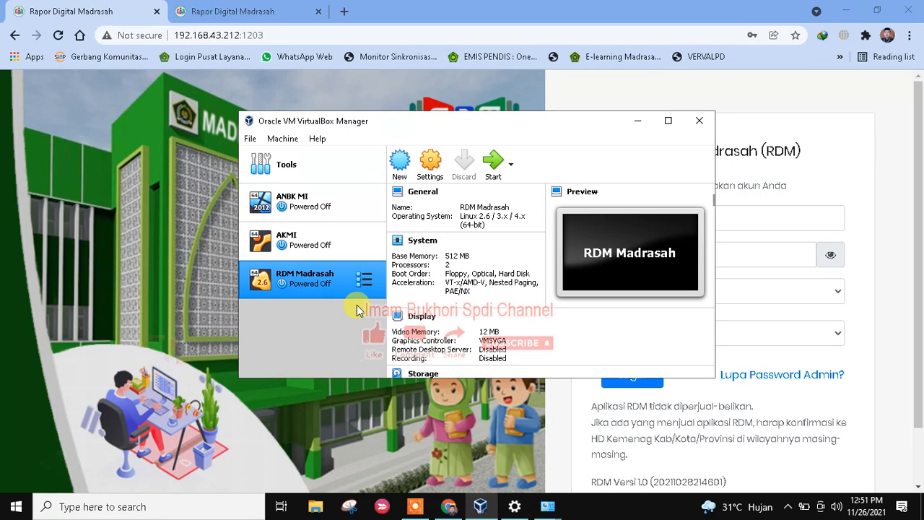
click(430, 162)
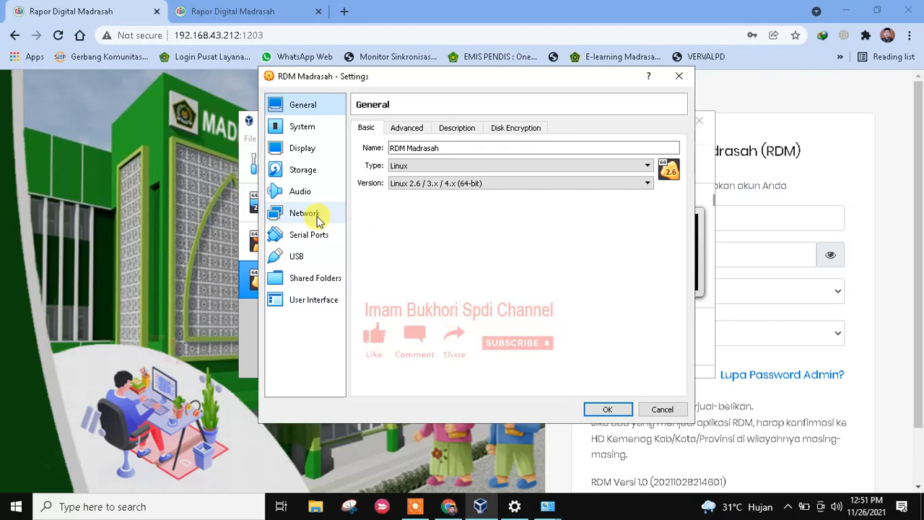
click(319, 220)
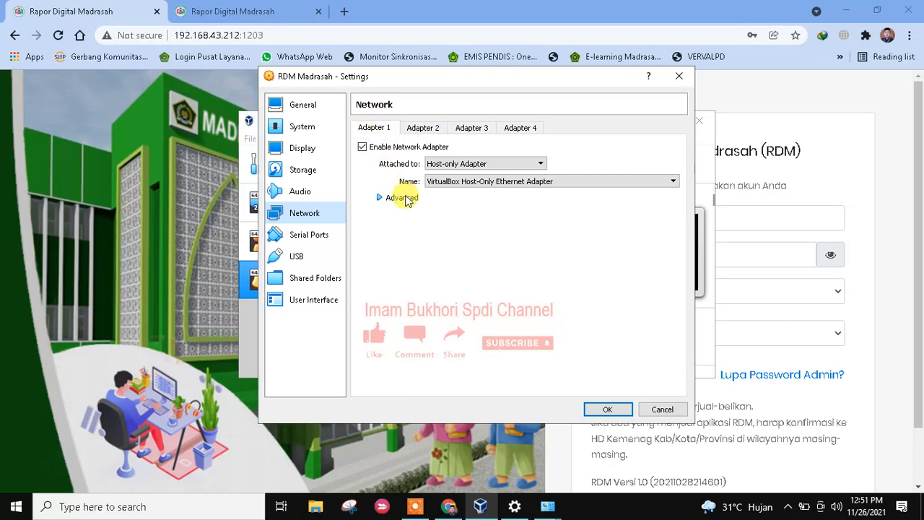
Review the attachment types and adapter names offered for Adapter 1, keeping Host-only Adapter with VirtualBox Host-Only Ethernet Adapter.
click(456, 185)
click(457, 187)
click(458, 166)
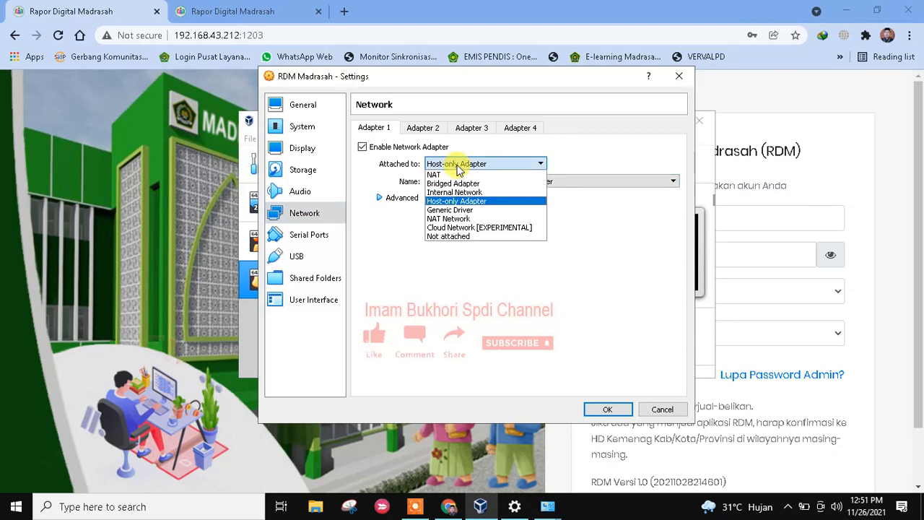
click(457, 166)
click(455, 166)
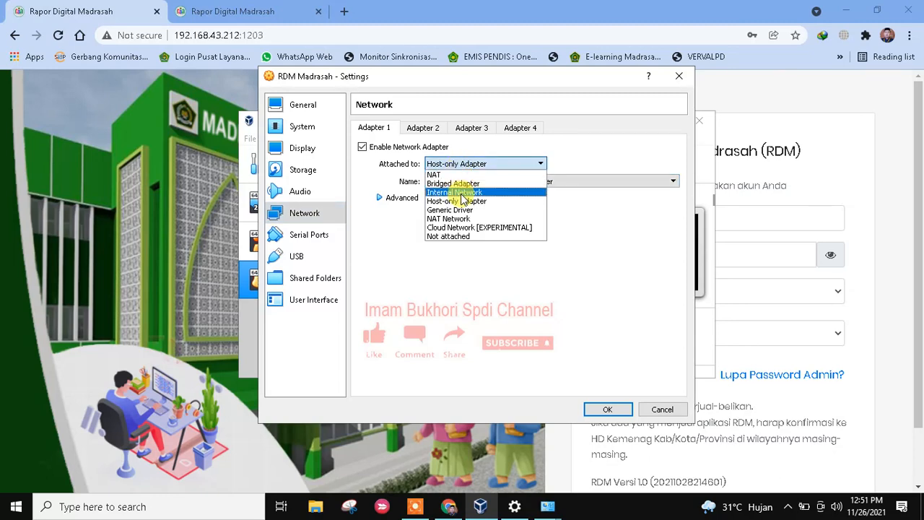
click(461, 200)
click(467, 182)
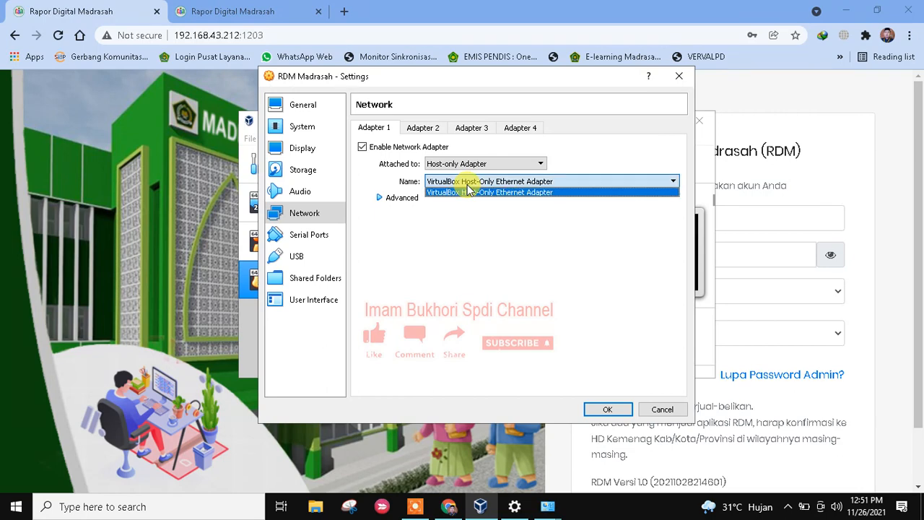
click(468, 187)
Try Bridged Adapter as the attachment of Adapter 1 and return it to Host-only Adapter.
click(485, 164)
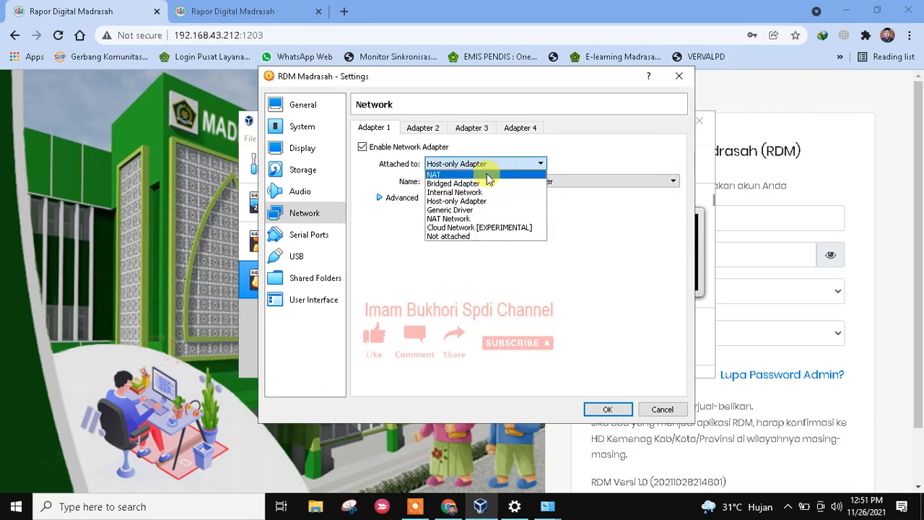
click(477, 184)
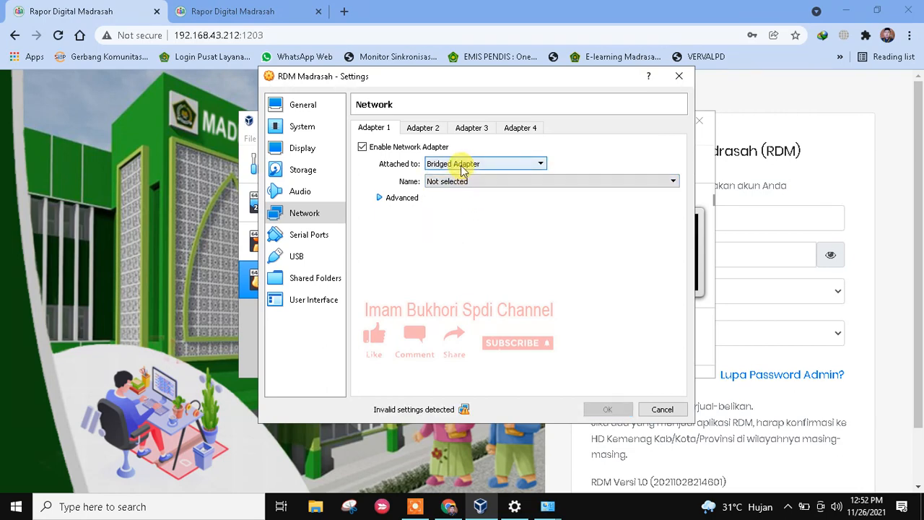
click(464, 182)
click(463, 165)
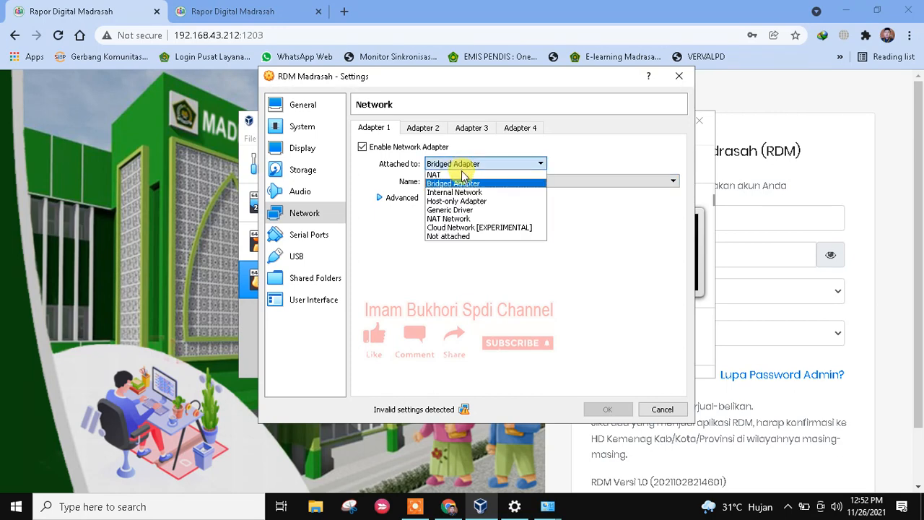
click(466, 201)
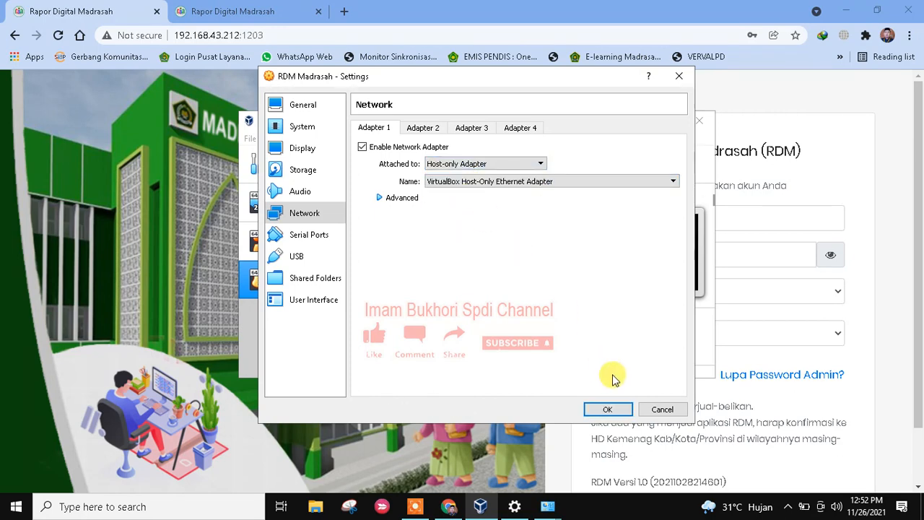
click(458, 187)
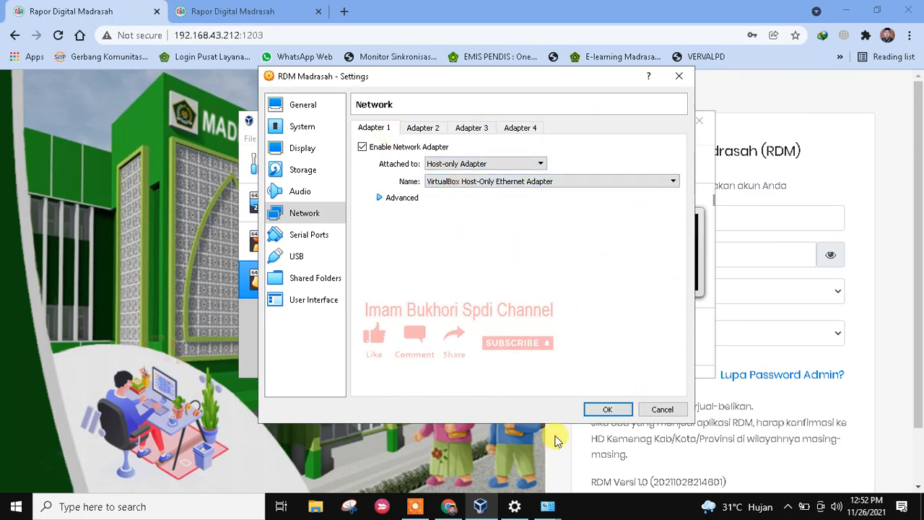
Switch to the Network Connections window and open the properties of the VirtualBox Host-Only Network adapter.
mouse_move(547, 505)
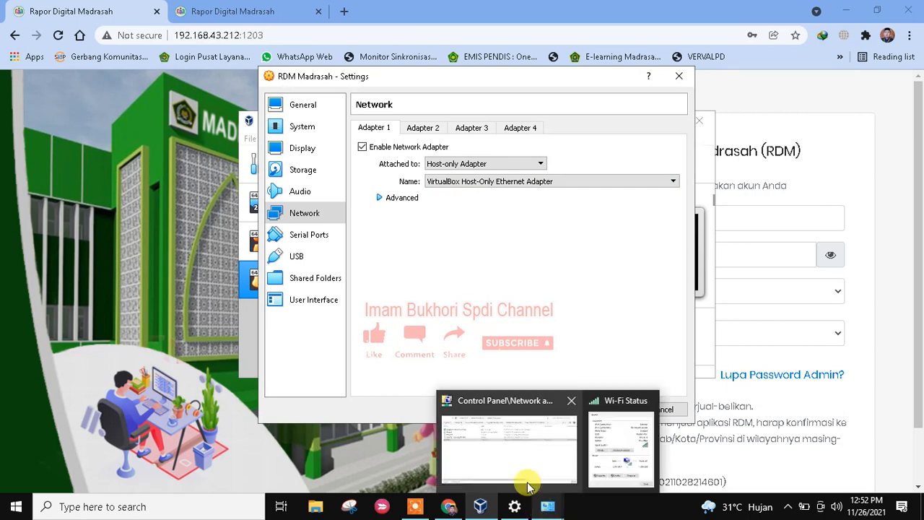
click(509, 458)
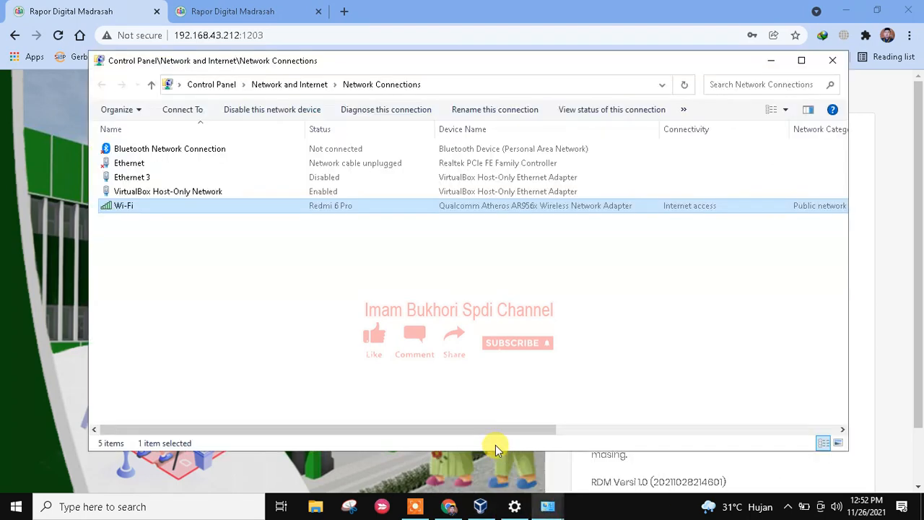
right_click(174, 196)
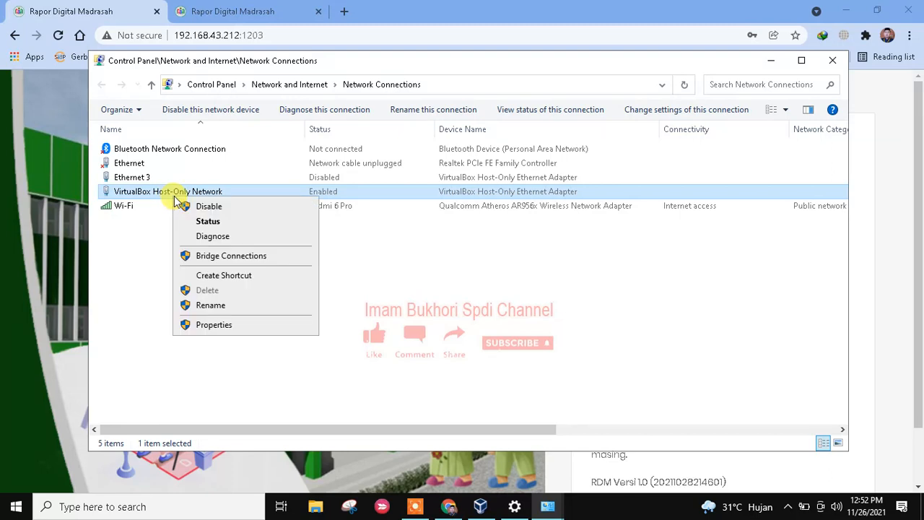
click(232, 327)
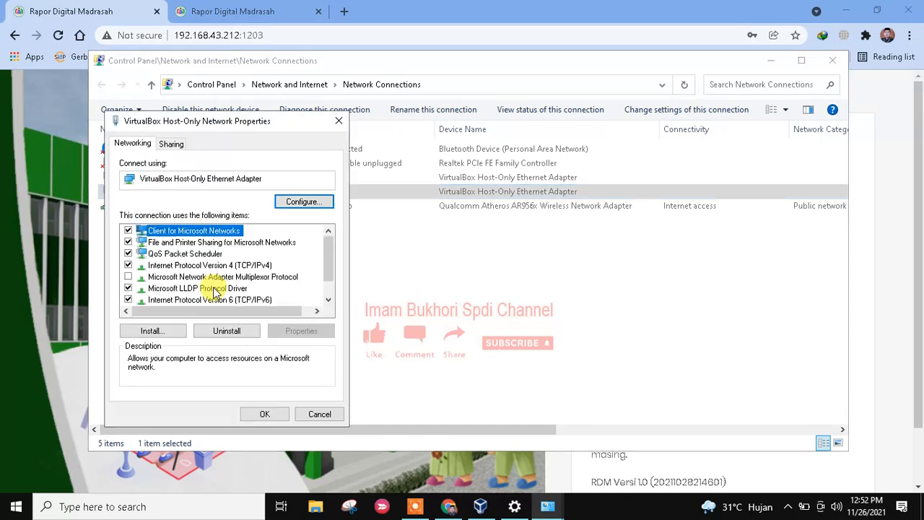
Set the host-only adapter's IPv4 address to 192.168.0.160, apply it, and close the adapter properties.
click(207, 265)
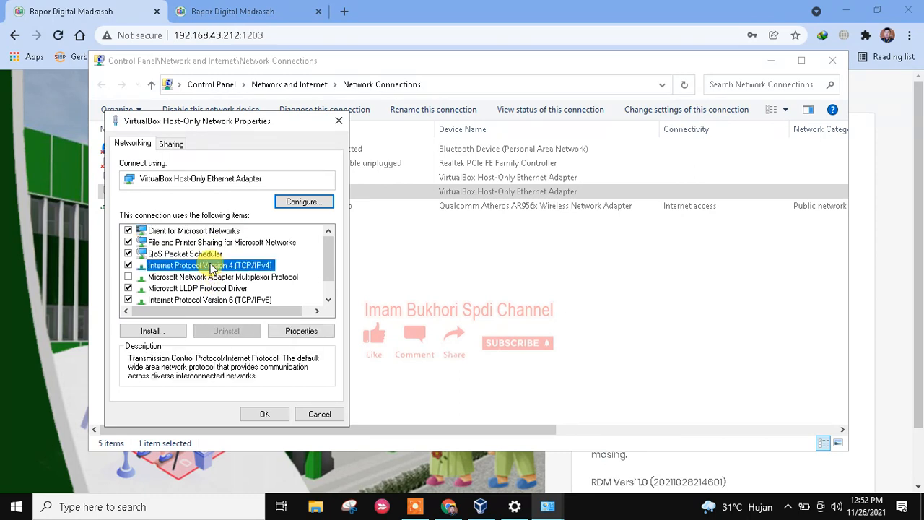
click(301, 330)
click(318, 285)
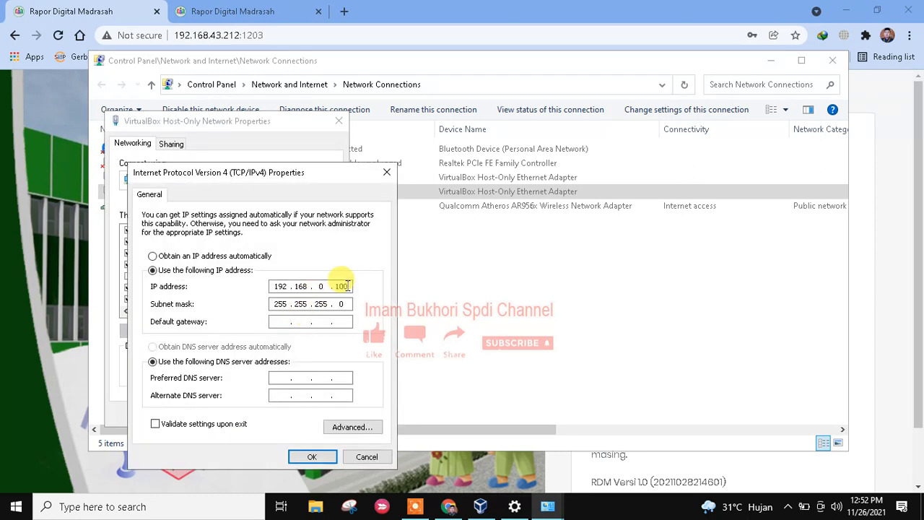
double_click(341, 285)
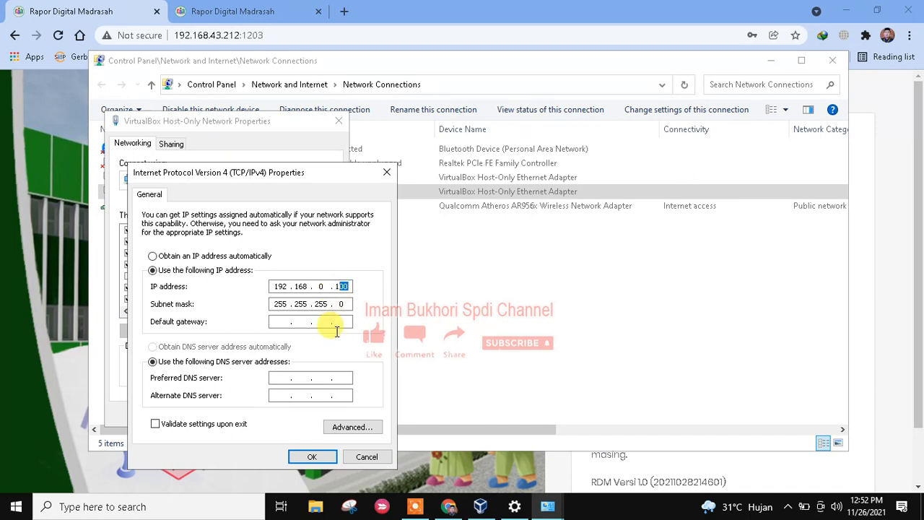
text(160)
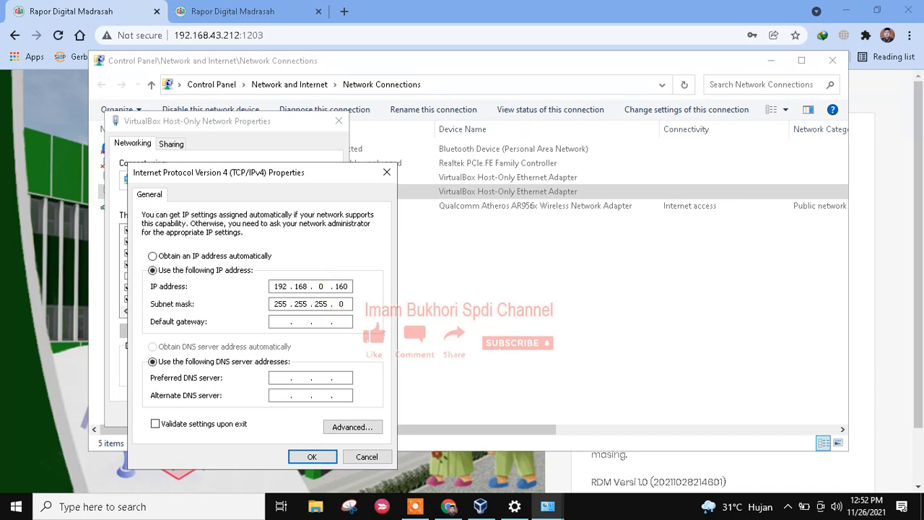
click(324, 457)
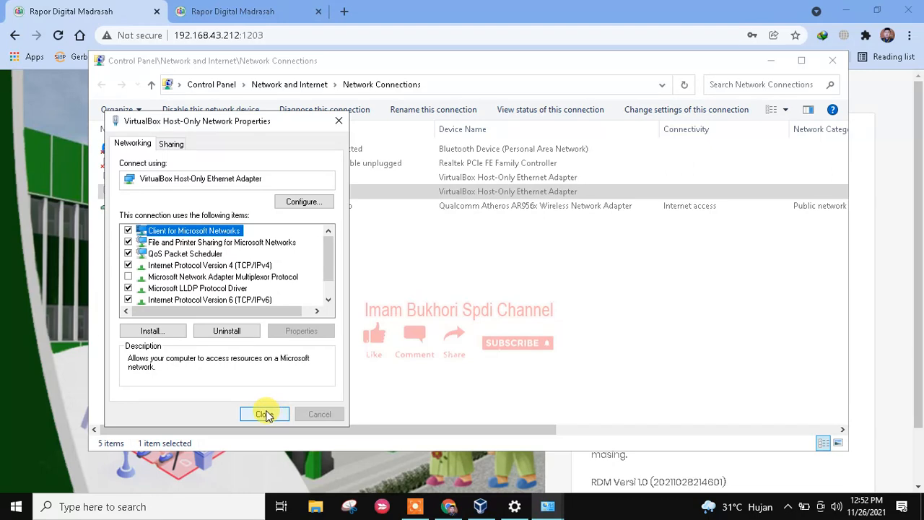
click(265, 414)
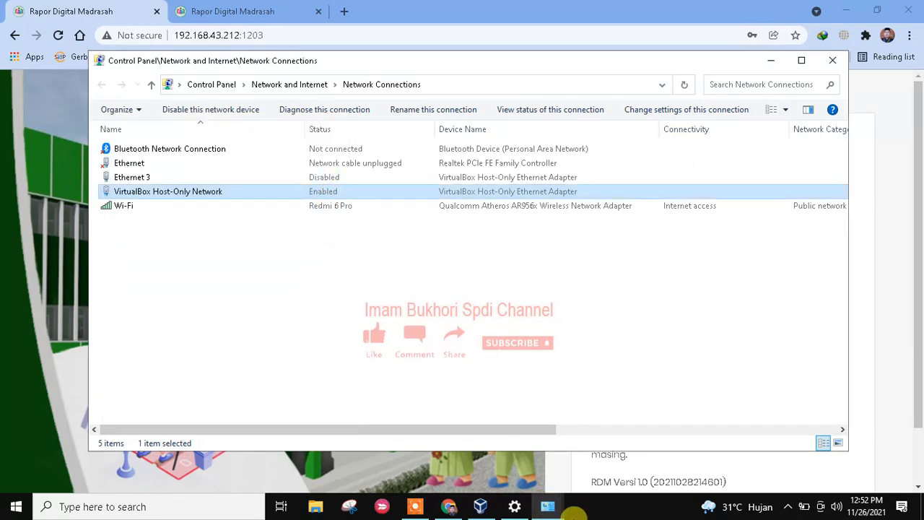
Return to the RDM Madrasah settings in VirtualBox and open the port forwarding rules in Adapter 2's advanced options.
click(514, 506)
click(481, 506)
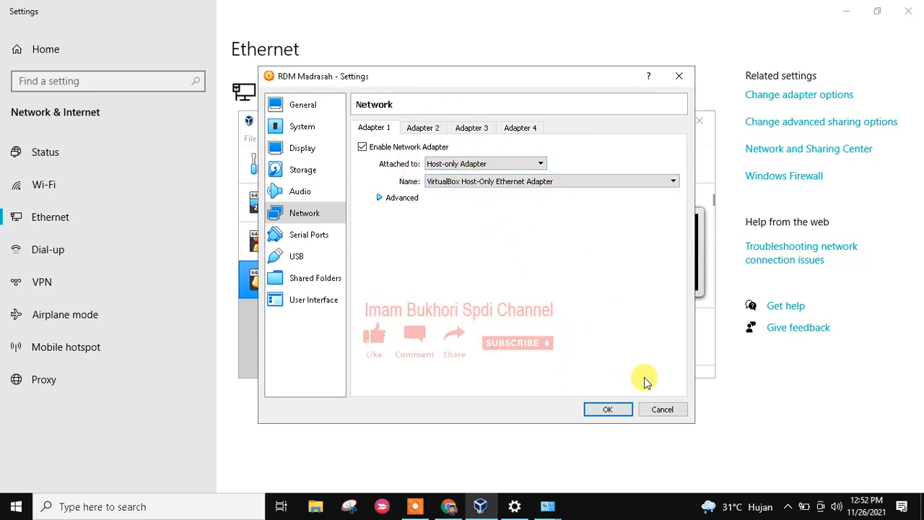
click(421, 130)
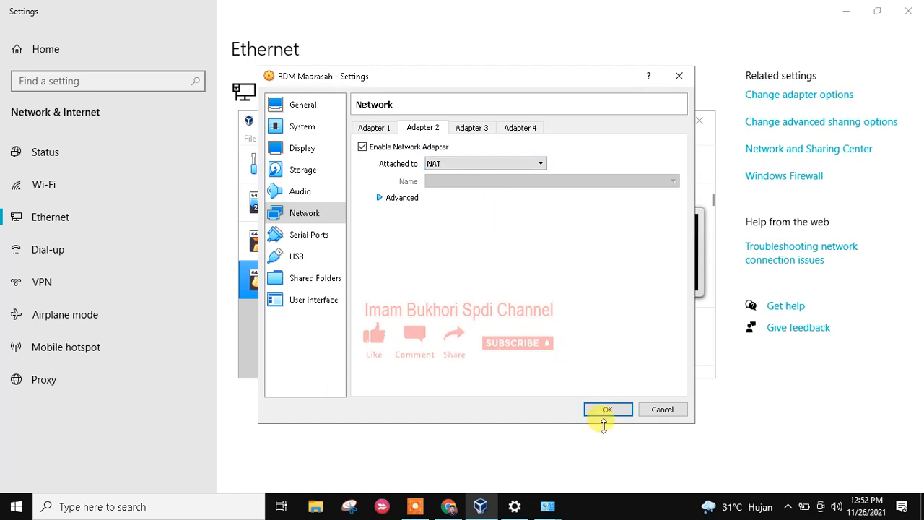
click(391, 199)
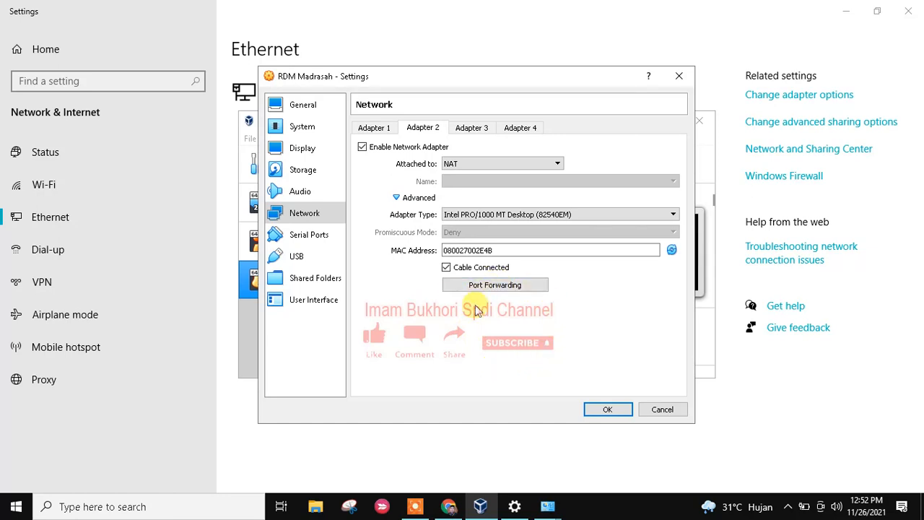
click(485, 289)
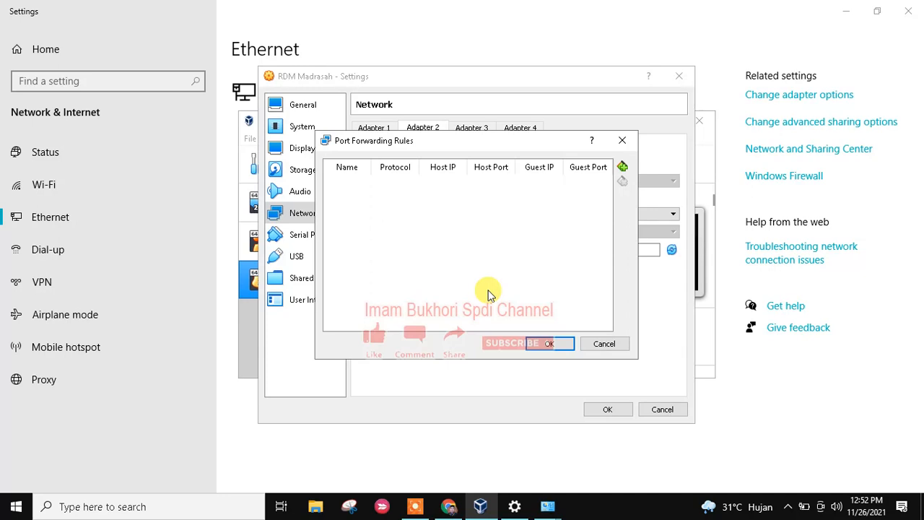
Add a port forwarding rule named RDM and set its host port to 80.
click(622, 167)
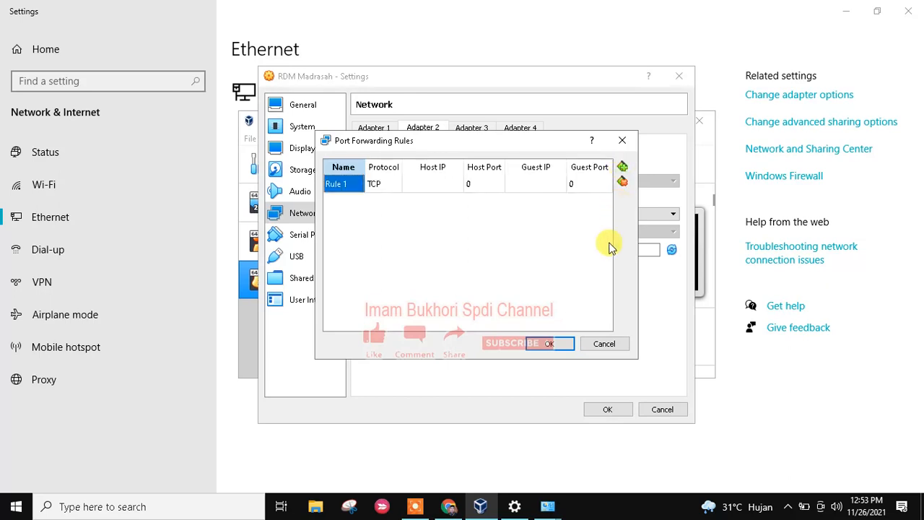
double_click(341, 184)
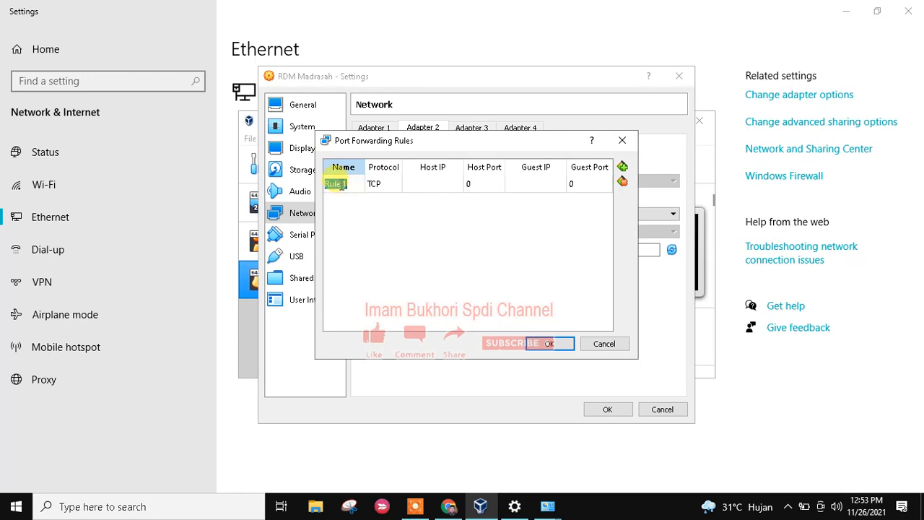
text(RDM)
click(467, 187)
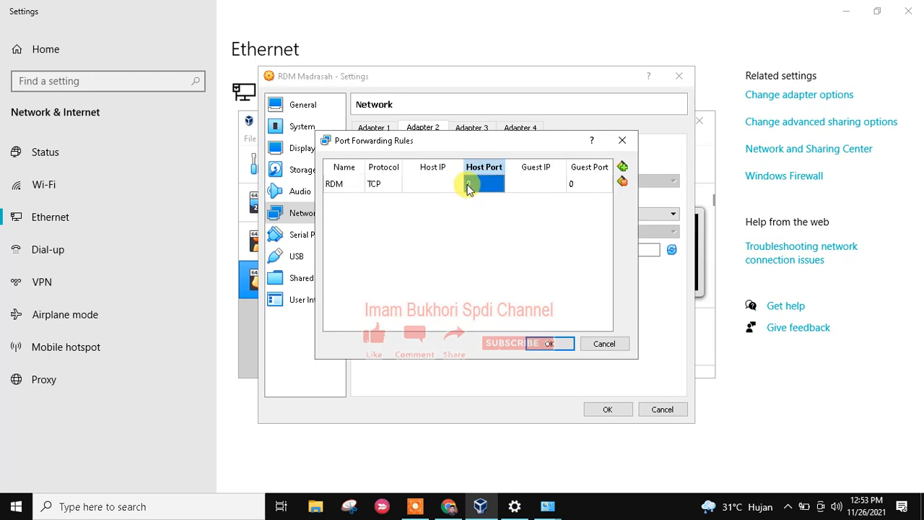
click(467, 186)
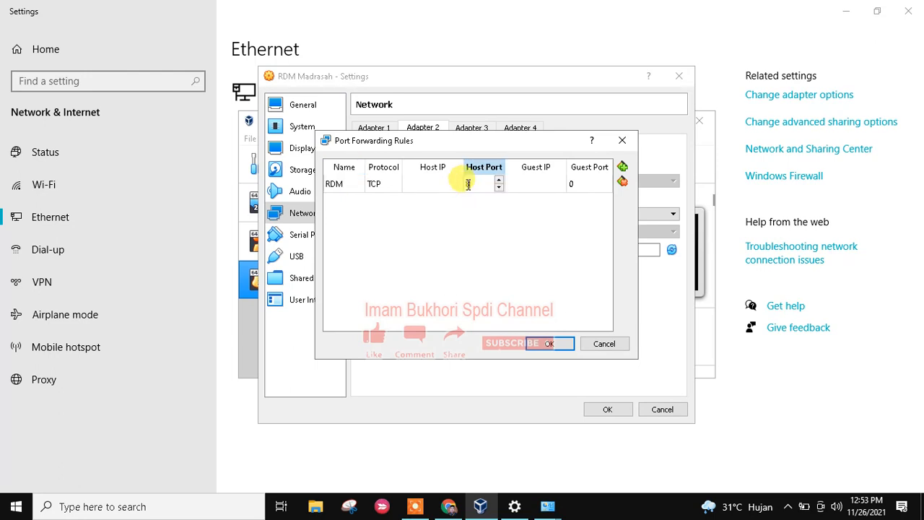
click(526, 190)
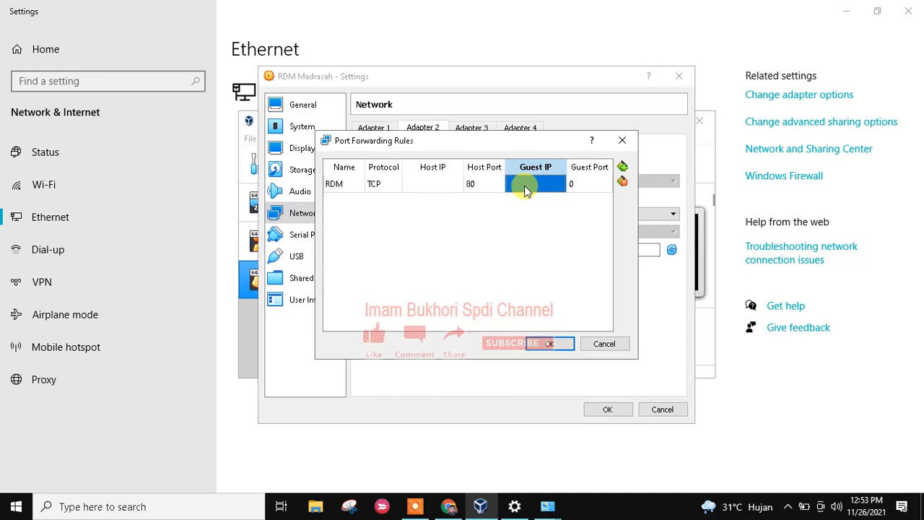
Switch to Chrome and request the address 192.168.0.250 in a new tab.
click(449, 505)
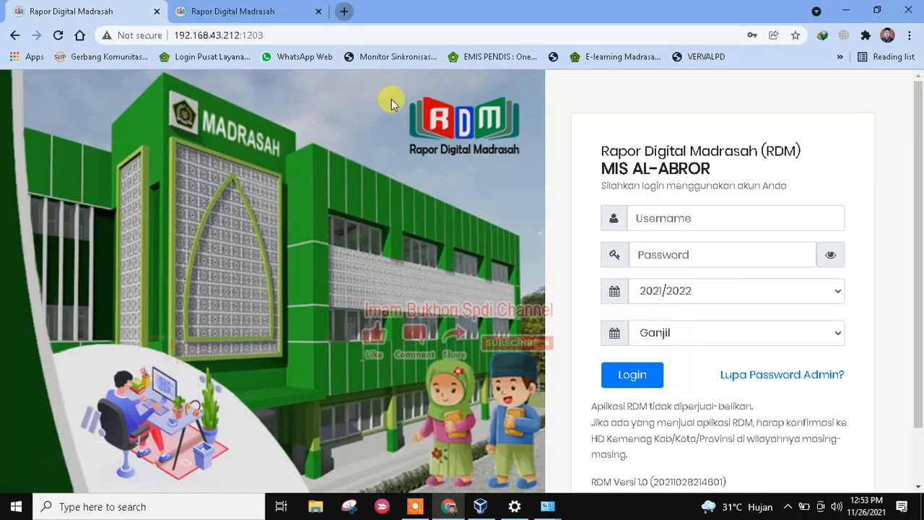
key(ctrl+t)
text(1)
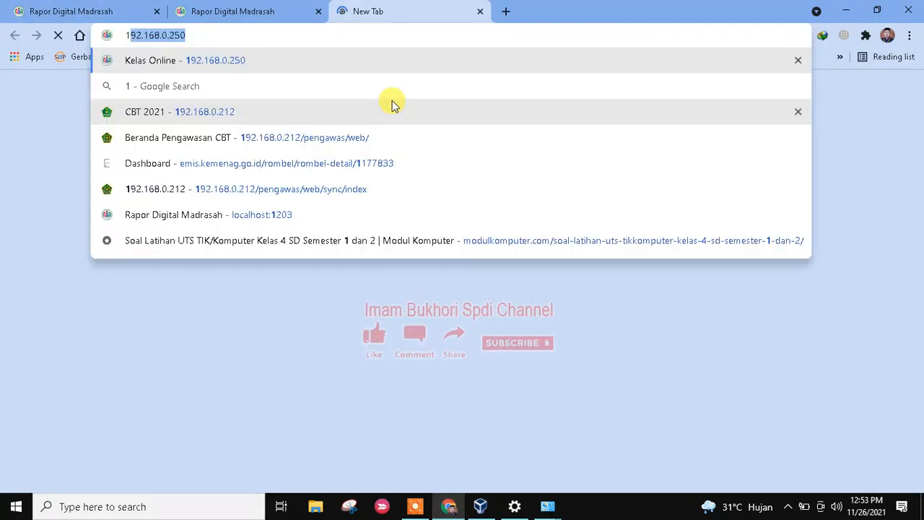
click(199, 37)
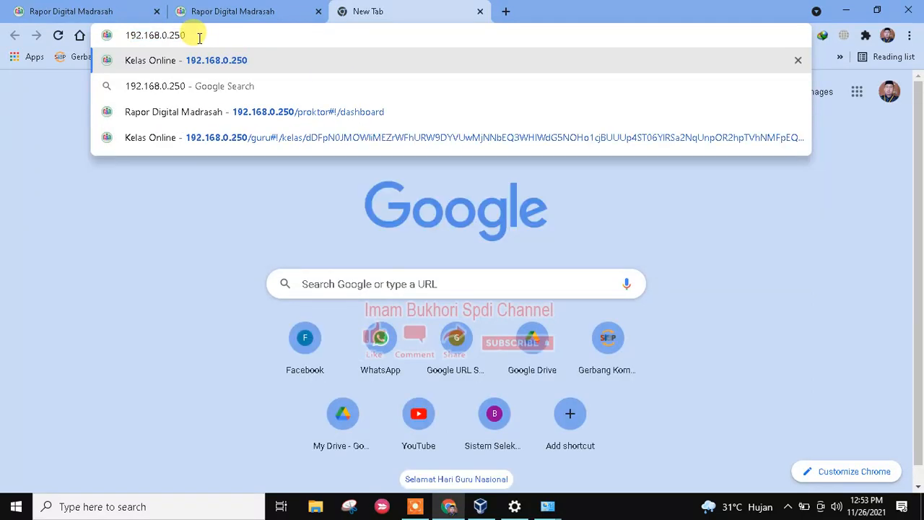
key(Return)
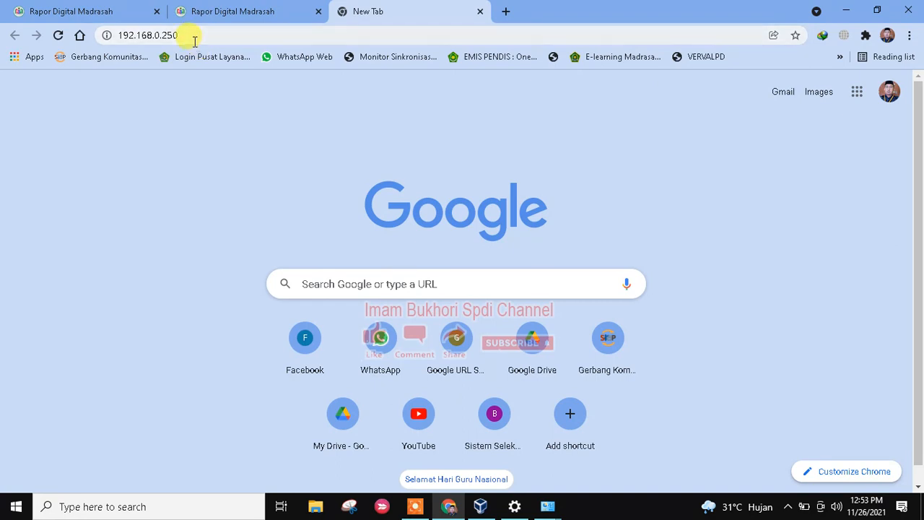
click(194, 40)
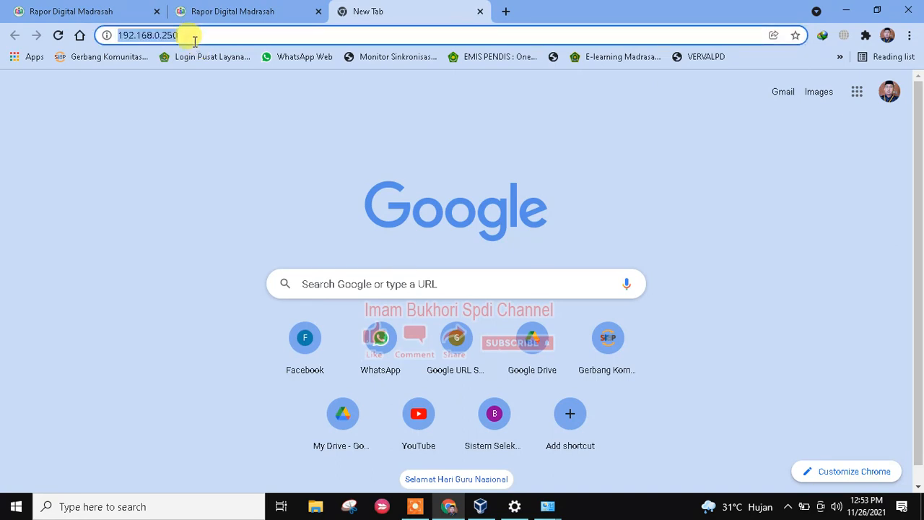
click(194, 41)
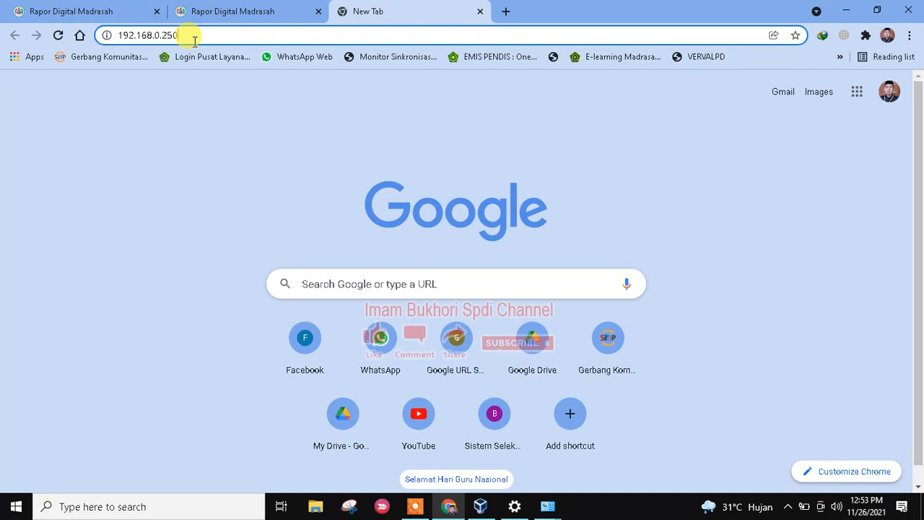
Return to the port forwarding rules in VirtualBox and set the RDM rule's guest IP to 192.168.0.250.
click(480, 505)
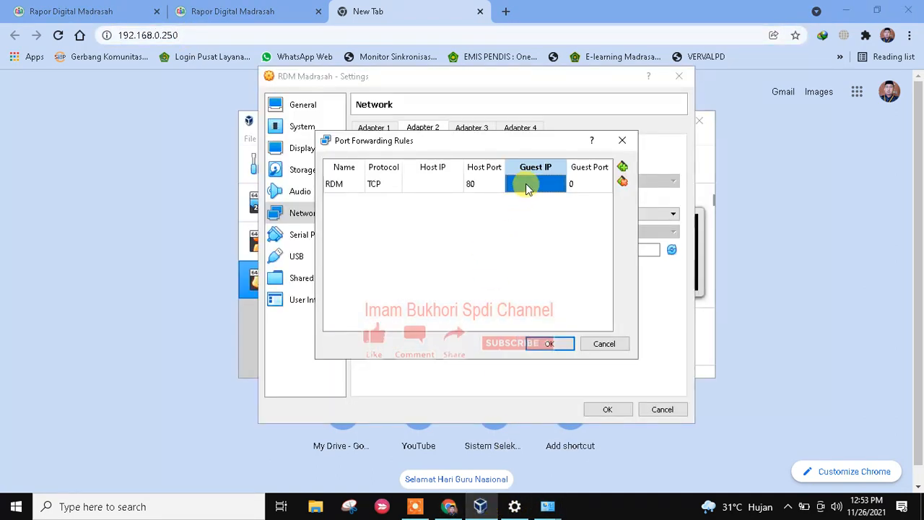
text(19)
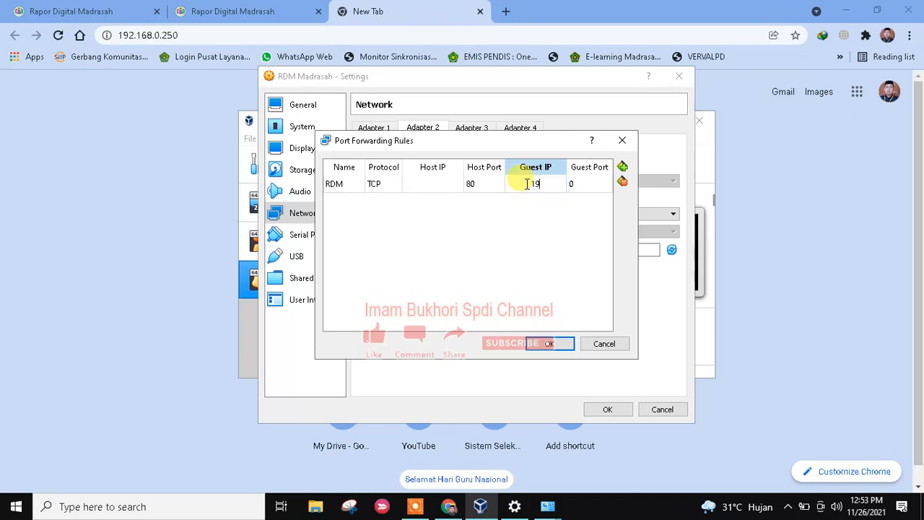
text(2.168.0.250)
click(567, 208)
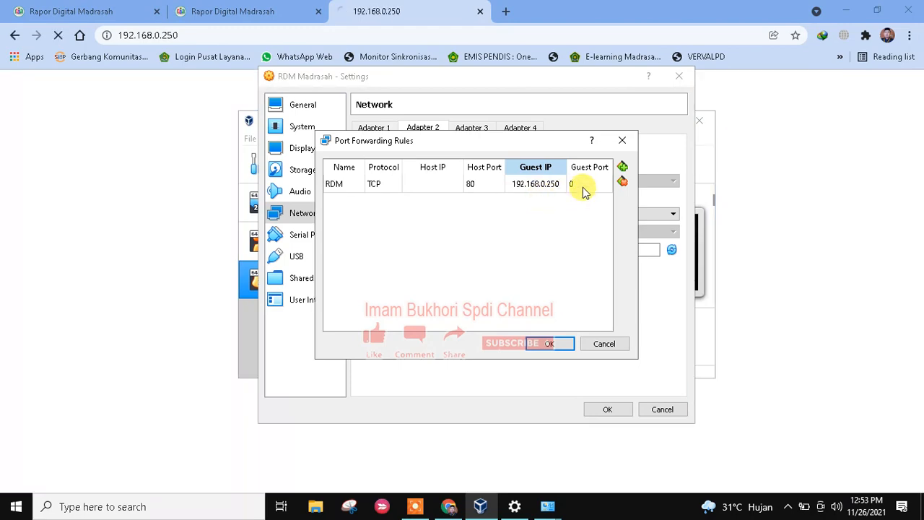
Close the 192.168.0.250 browser tab and set the RDM forwarding rule's guest port to 80.
click(582, 186)
click(480, 12)
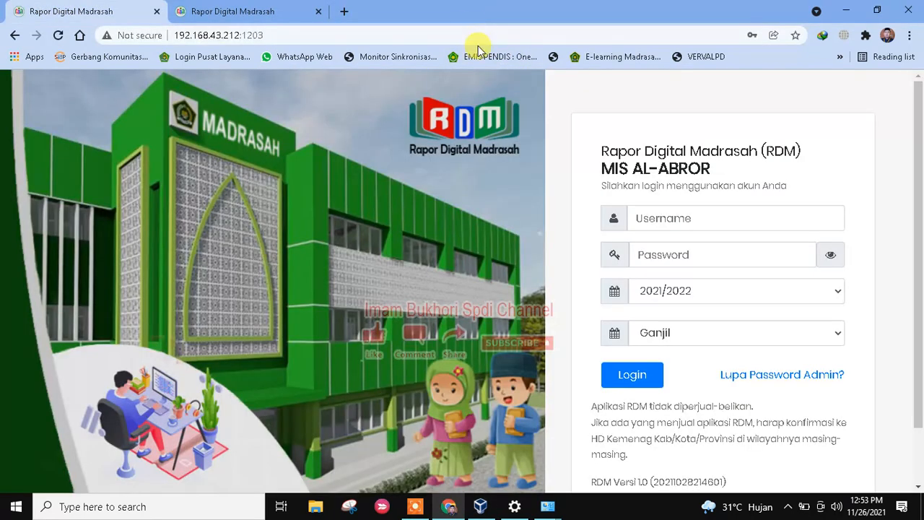
click(480, 505)
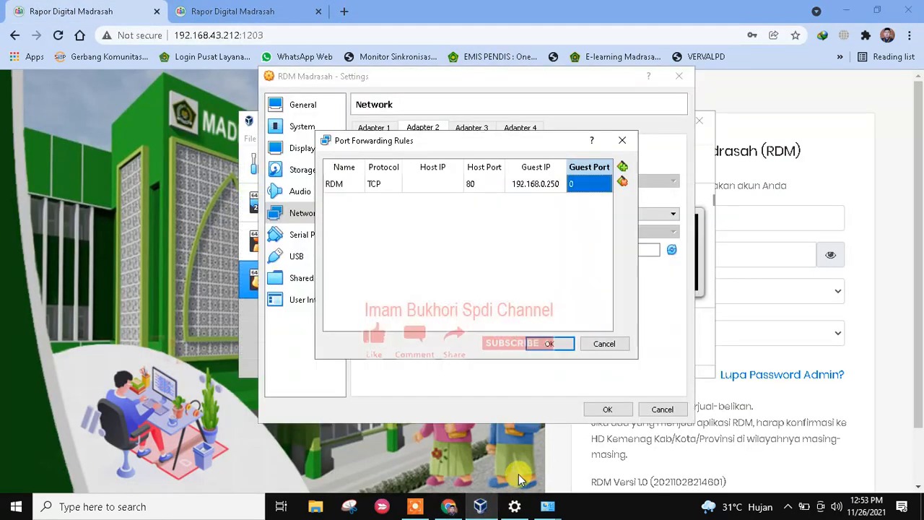
click(586, 185)
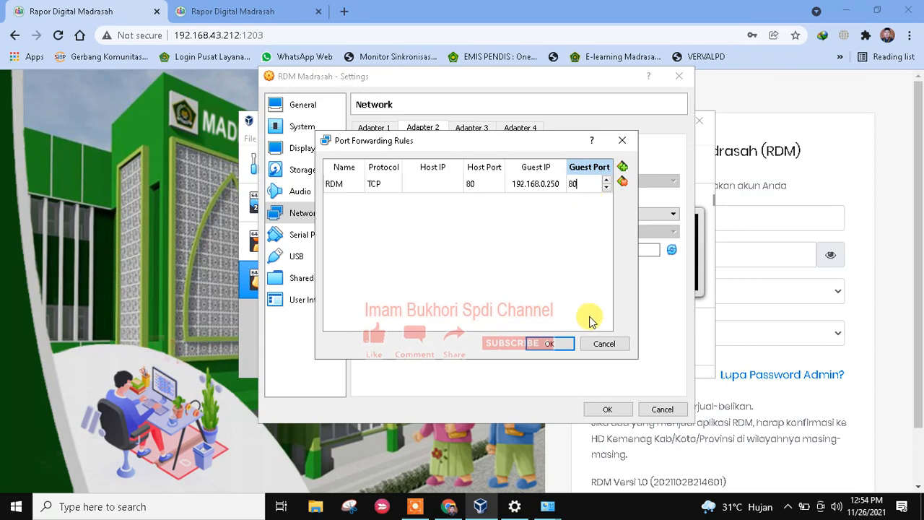
Accept the port forwarding rule, reopen the rules to check it, and save the RDM Madrasah network settings.
click(561, 345)
click(508, 284)
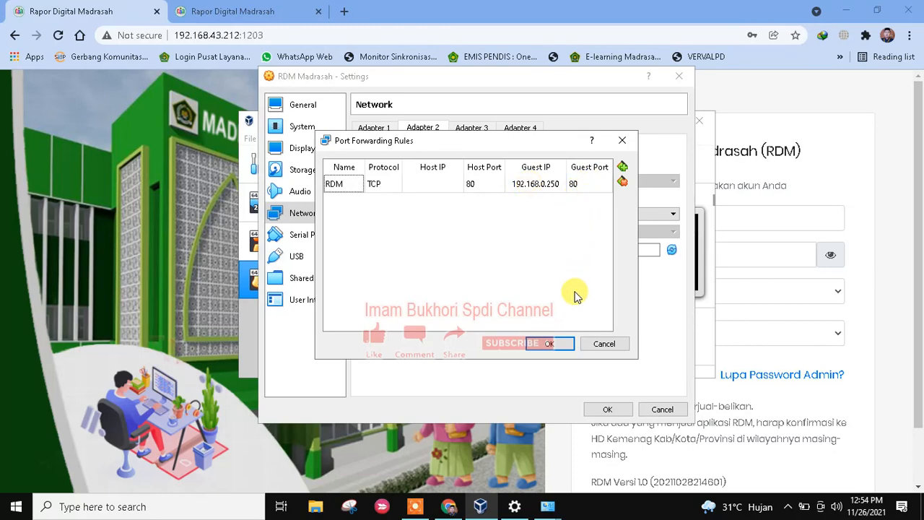
click(556, 346)
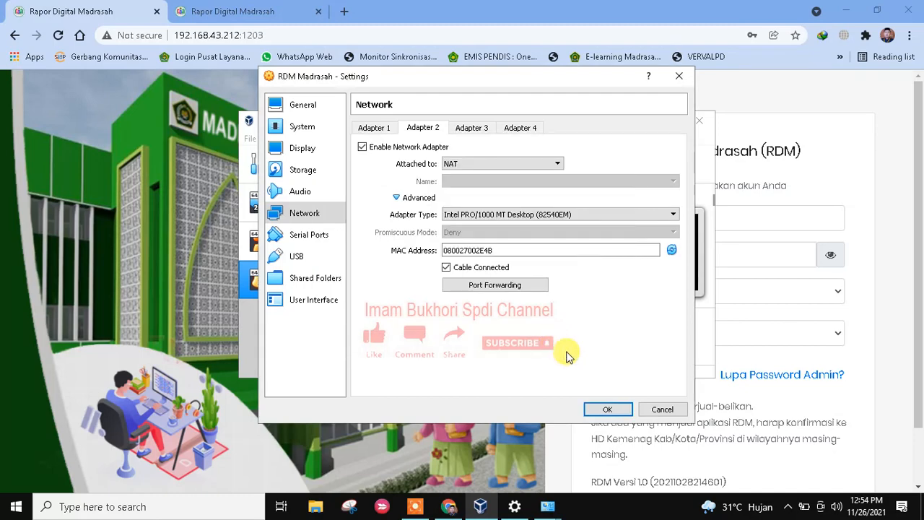
click(610, 410)
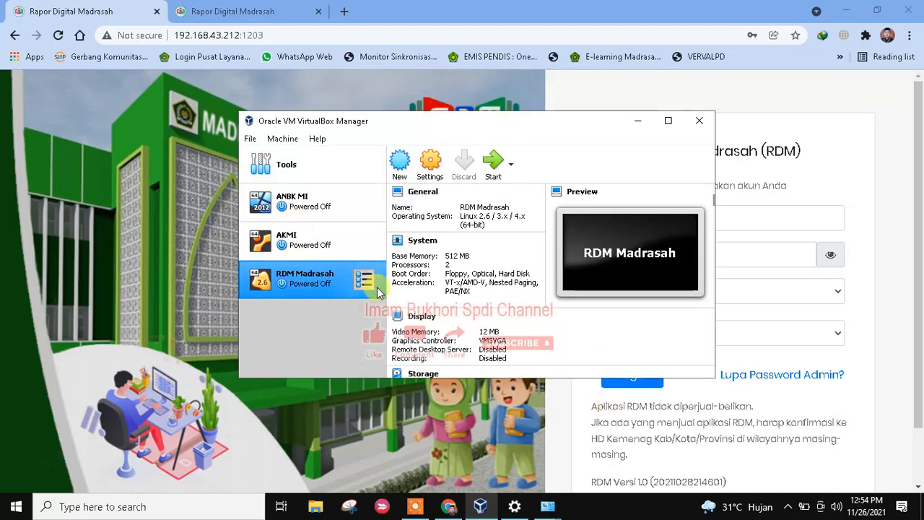
Start the RDM Madrasah virtual machine and bring its console window to the front.
click(493, 168)
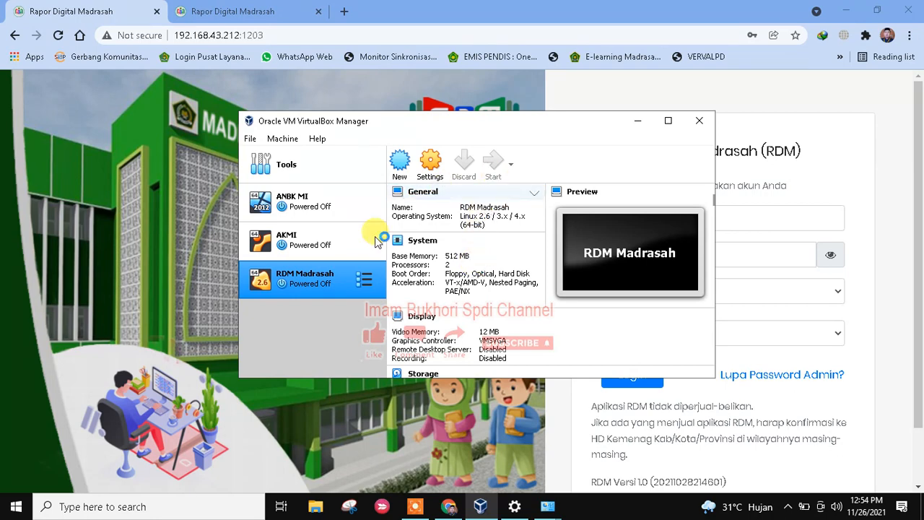
click(481, 506)
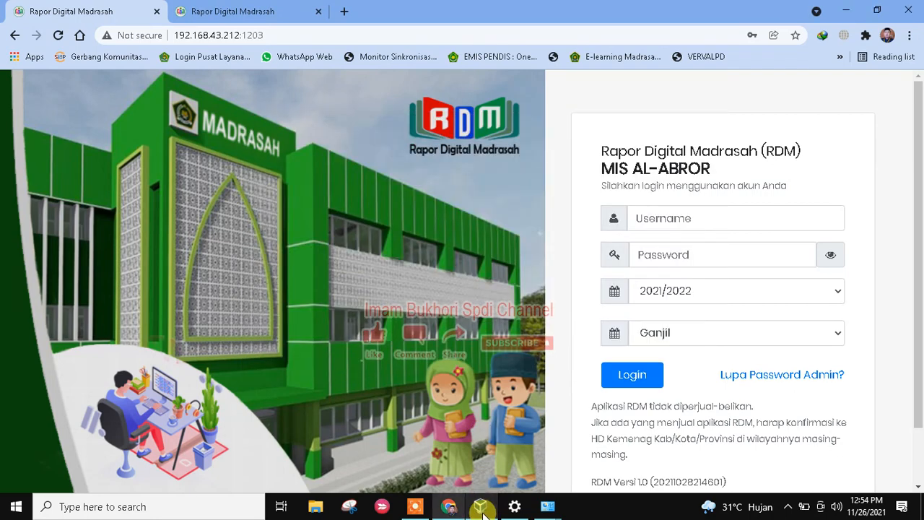
click(481, 506)
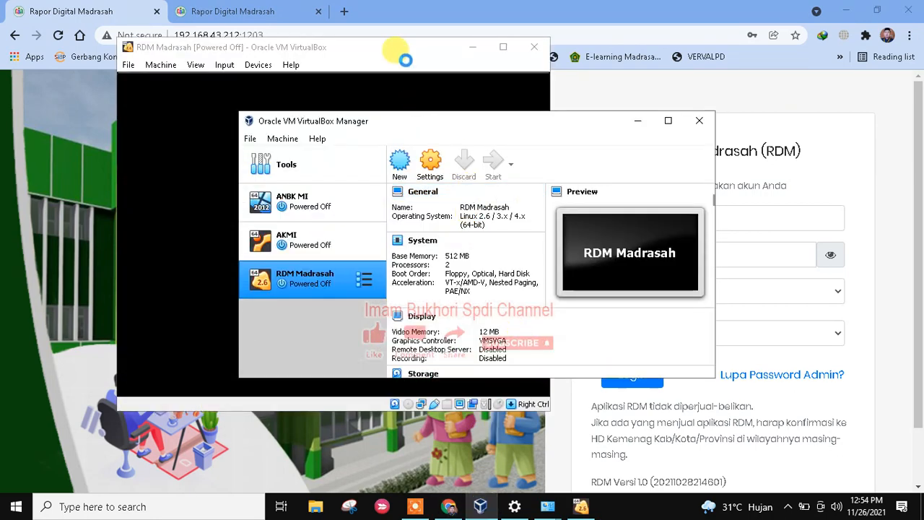
click(410, 57)
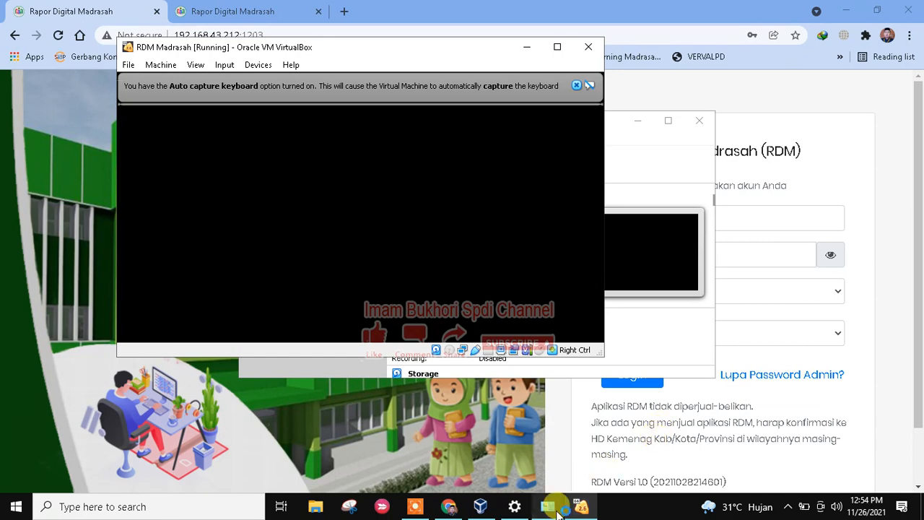
Close the Wi-Fi status window and the Network Connections window.
mouse_move(552, 507)
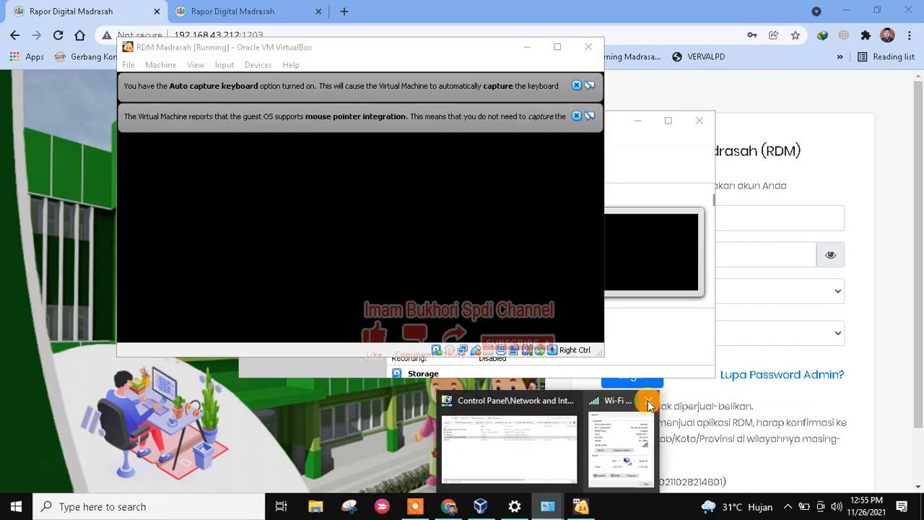
click(647, 400)
click(555, 404)
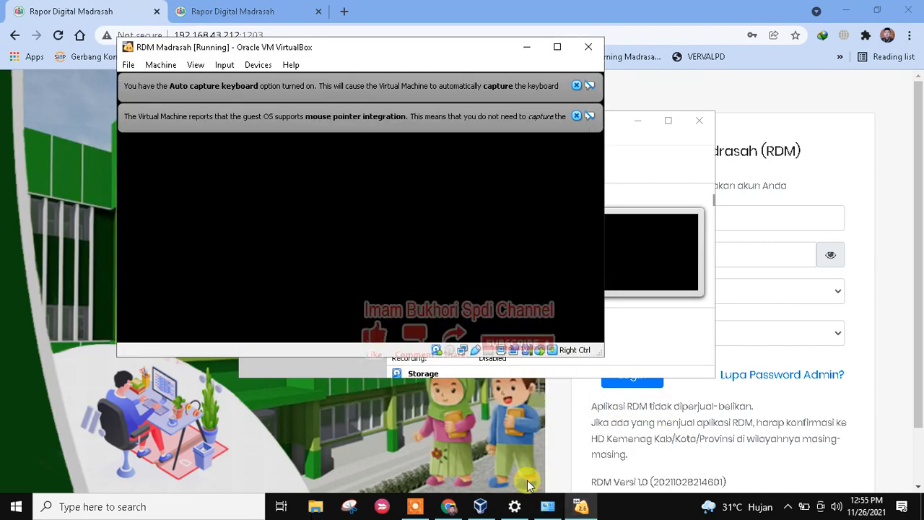
click(548, 505)
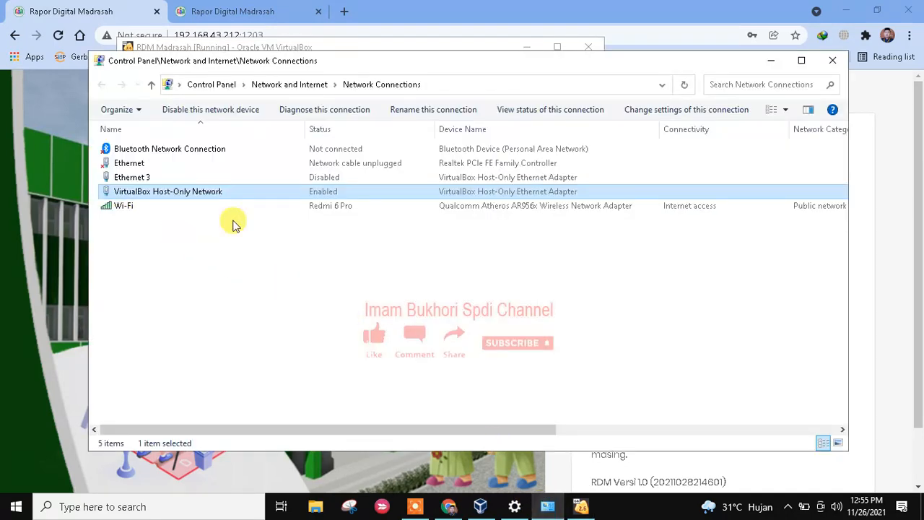
click(834, 63)
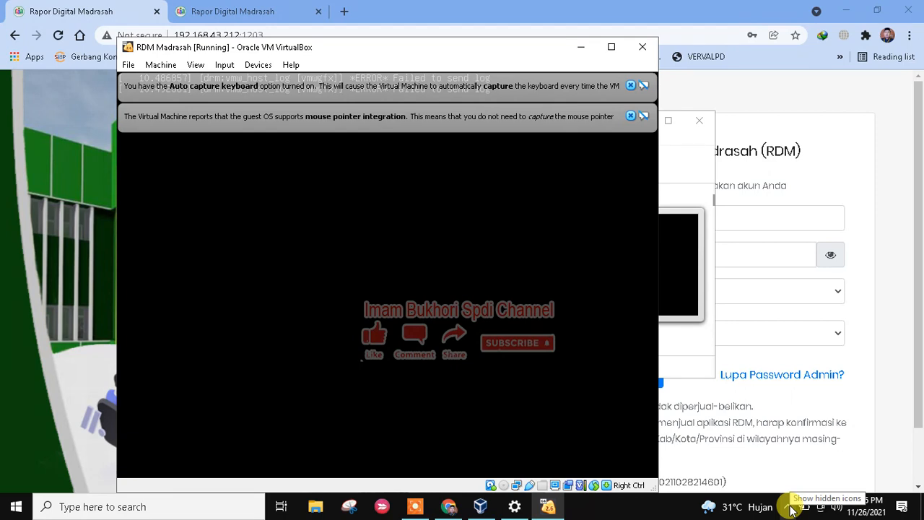
Open the Network & Internet settings and bring up the list of network adapters.
click(790, 505)
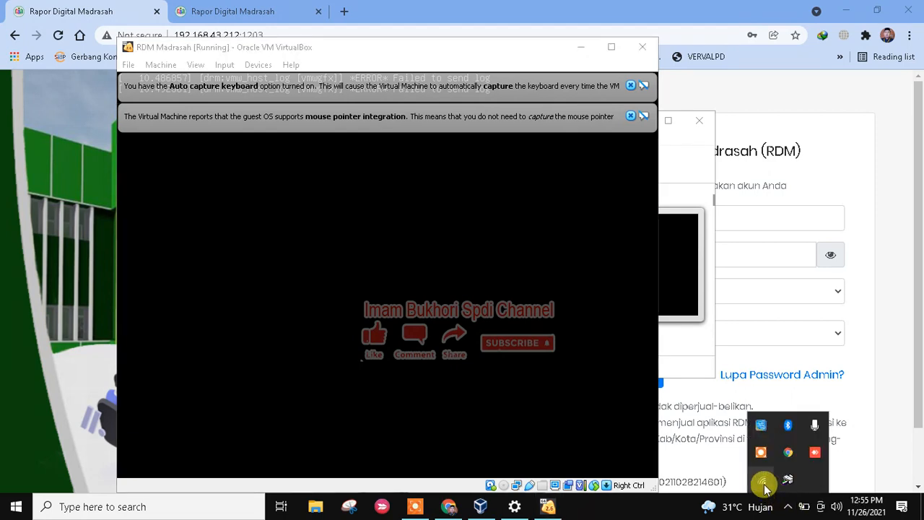
right_click(764, 485)
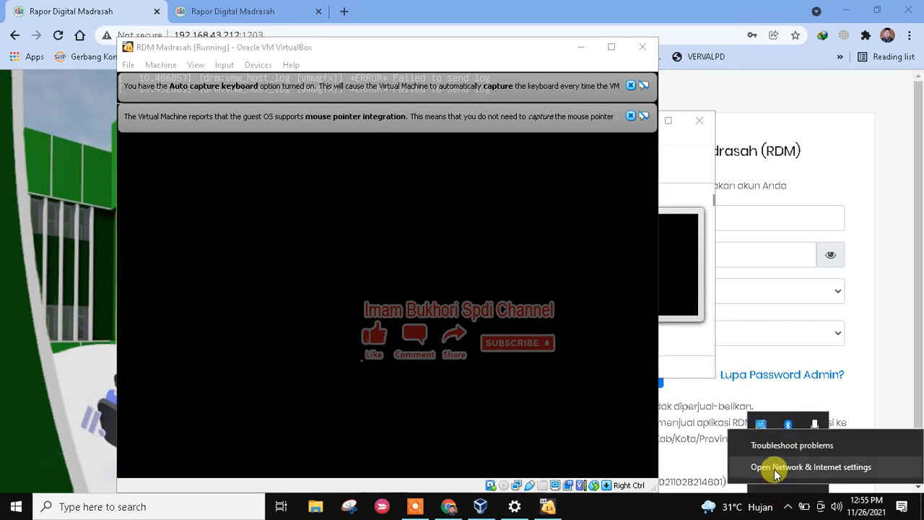
click(776, 470)
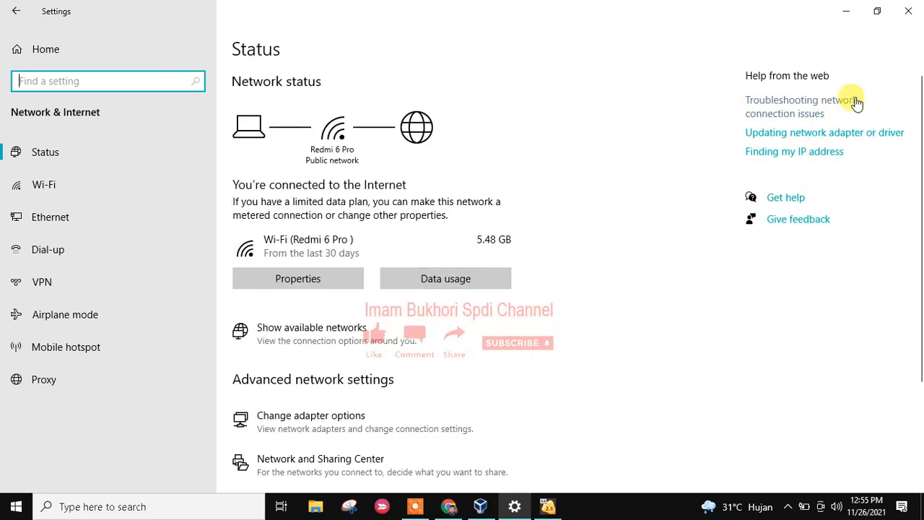
scroll(426, 351, down, 2)
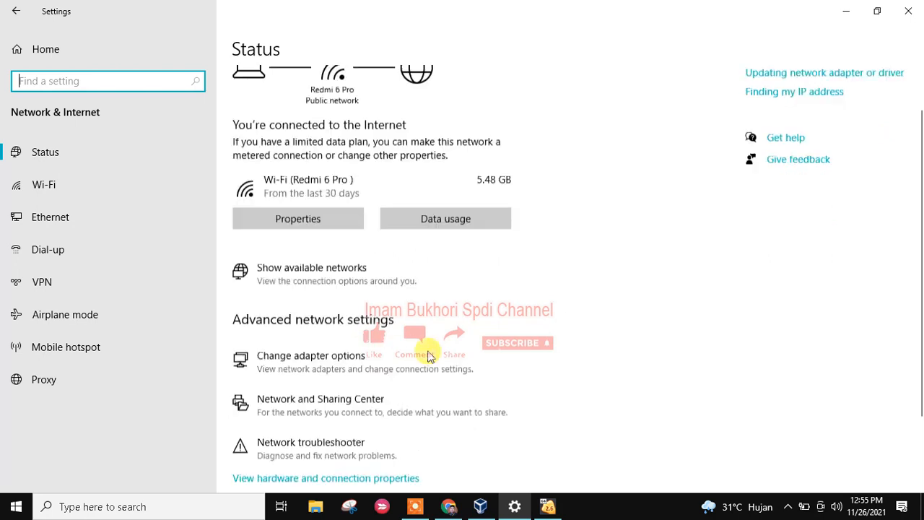
click(328, 352)
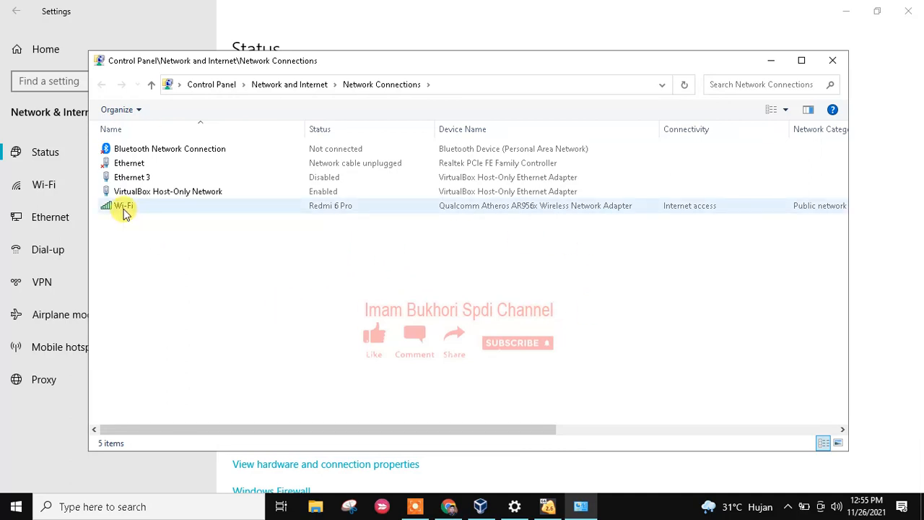
Check the IPv4 address in the Wi-Fi connection details and the application link in the RDM Madrasah console.
right_click(124, 211)
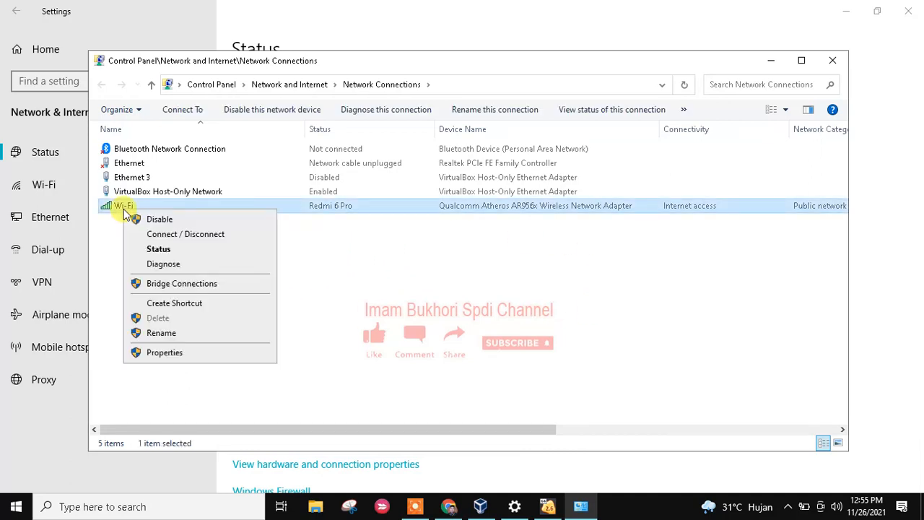
click(160, 249)
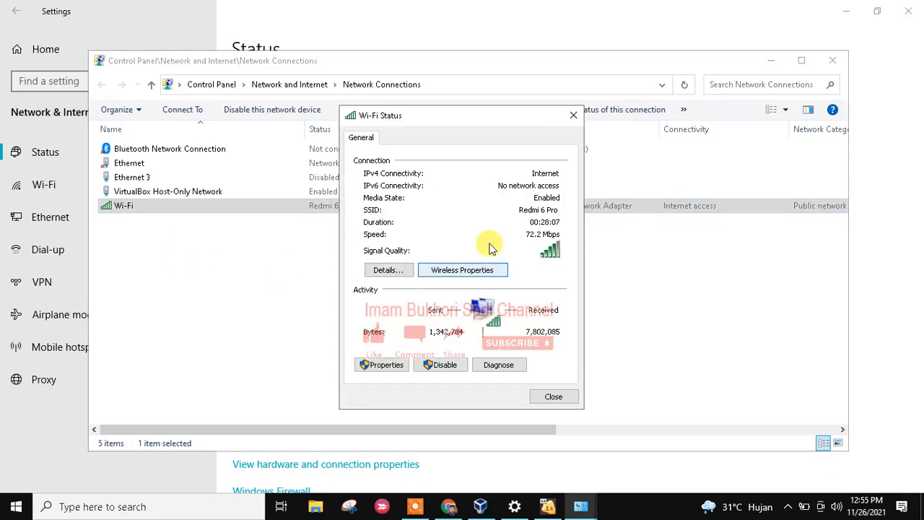
click(388, 271)
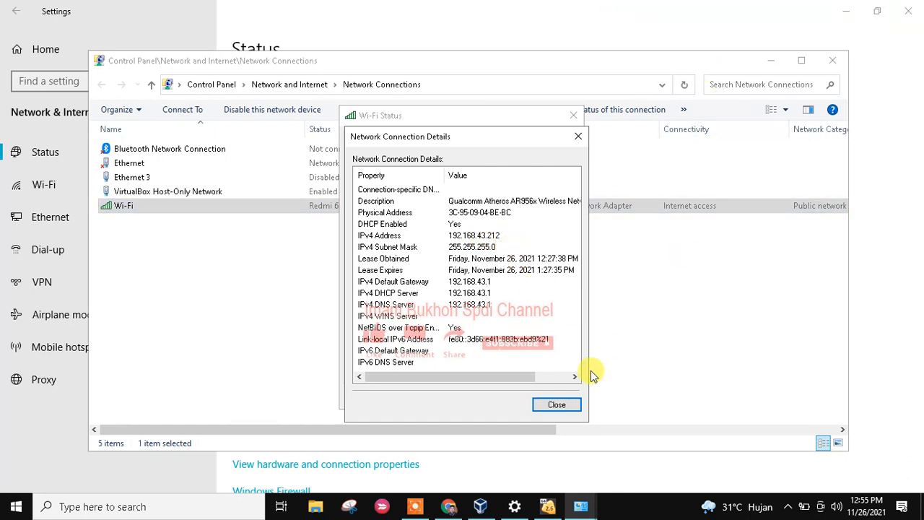
click(480, 506)
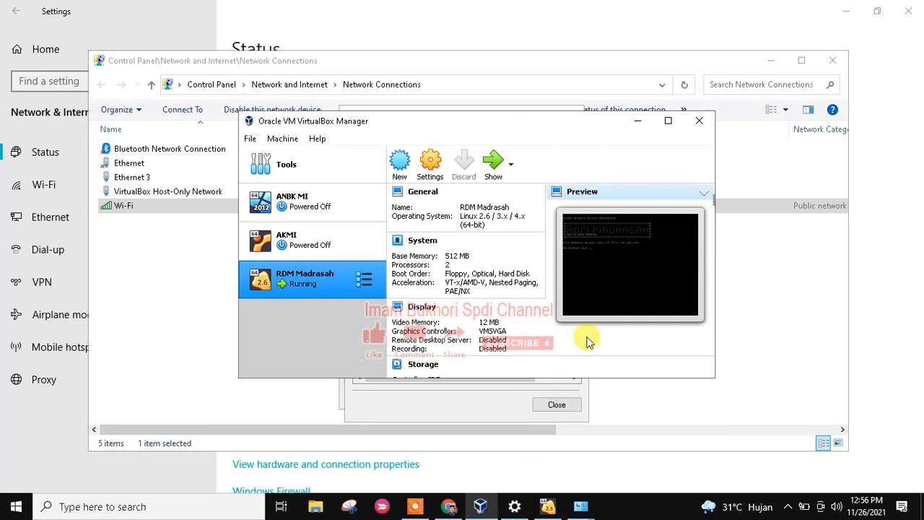
click(547, 505)
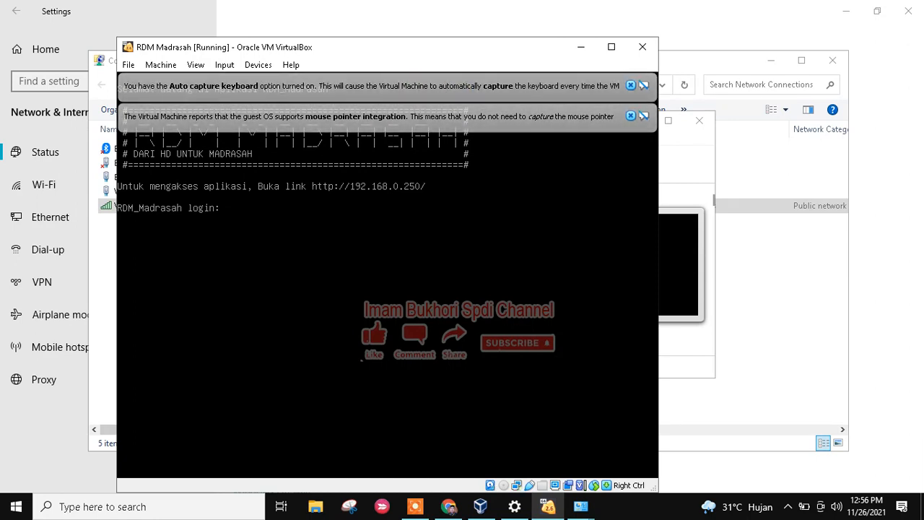
Switch to Chrome and load 192.168.43.212:80 in a new tab.
click(449, 507)
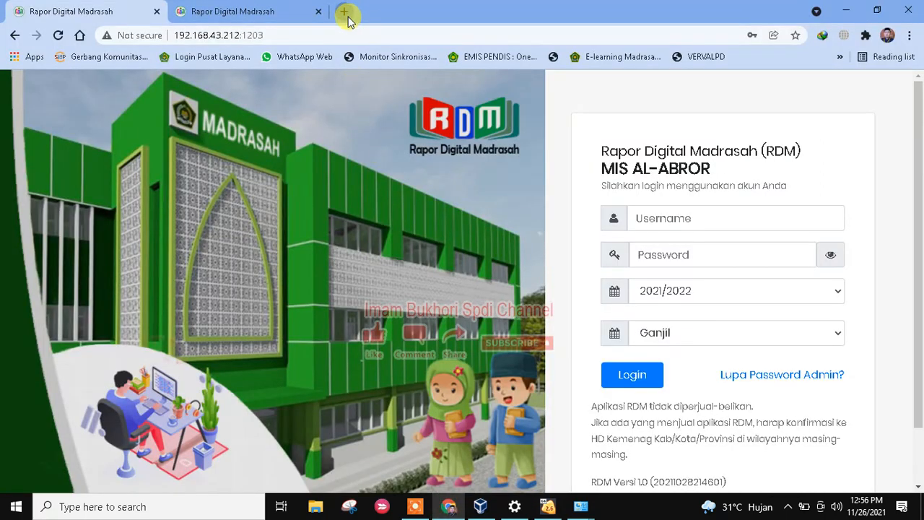
click(346, 15)
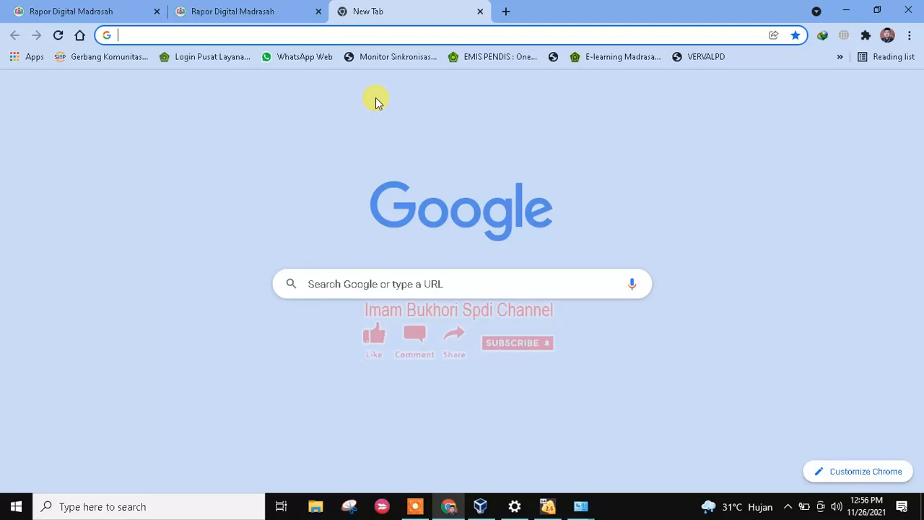
text(192)
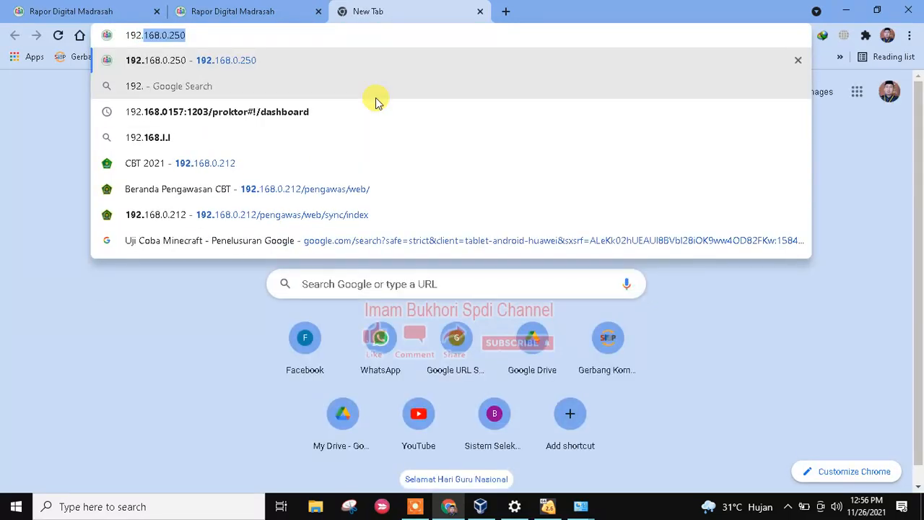
text(.168)
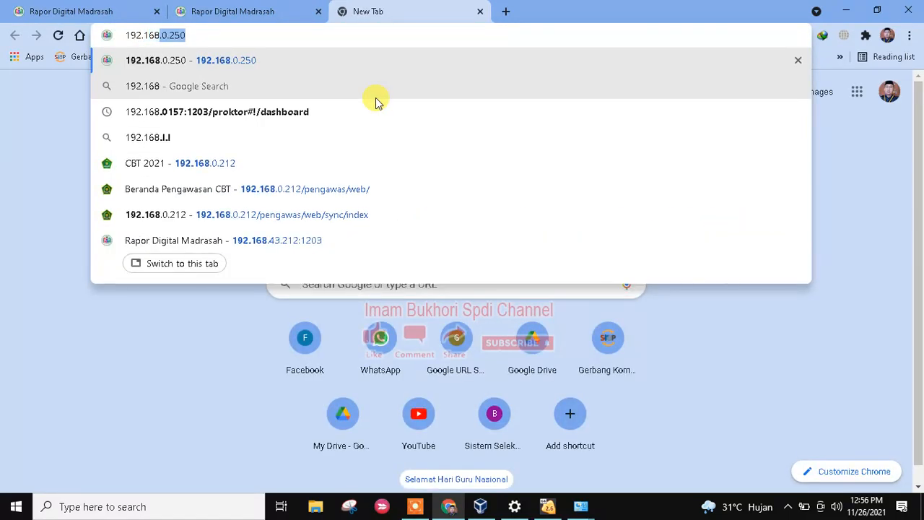
text(.)
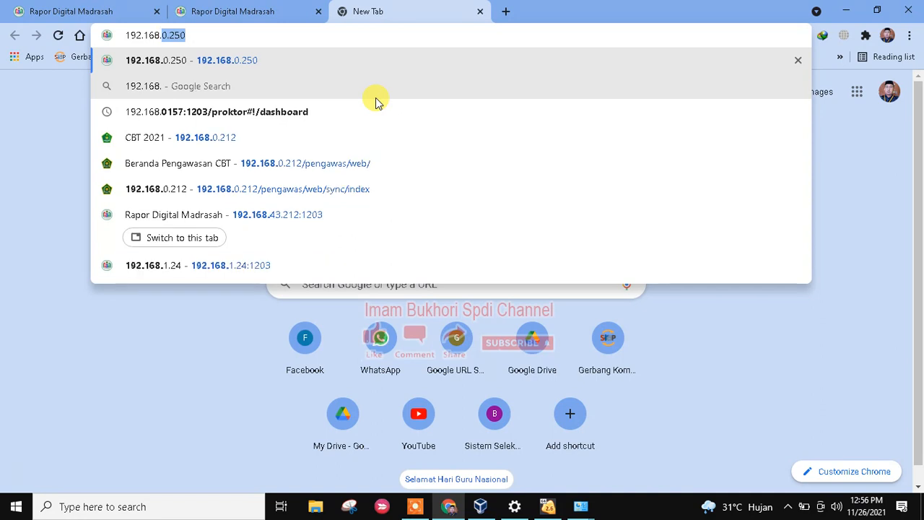
text(43)
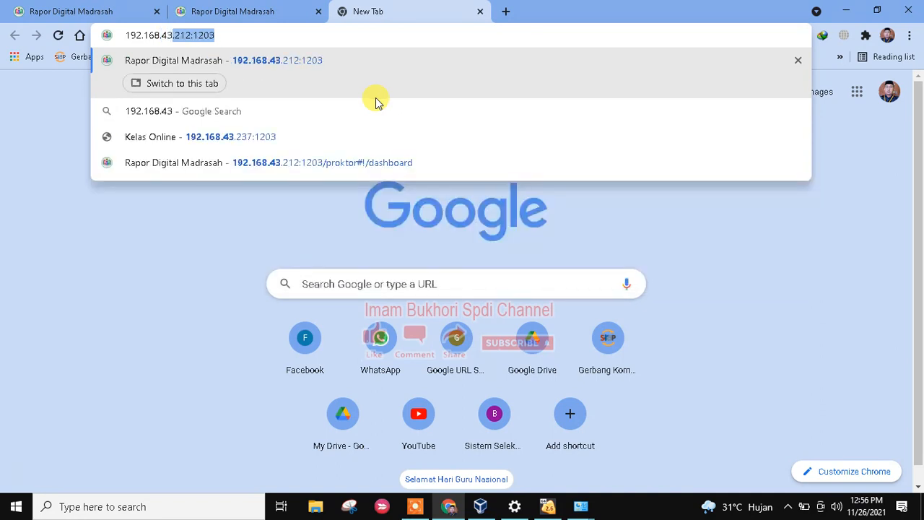
text(.212)
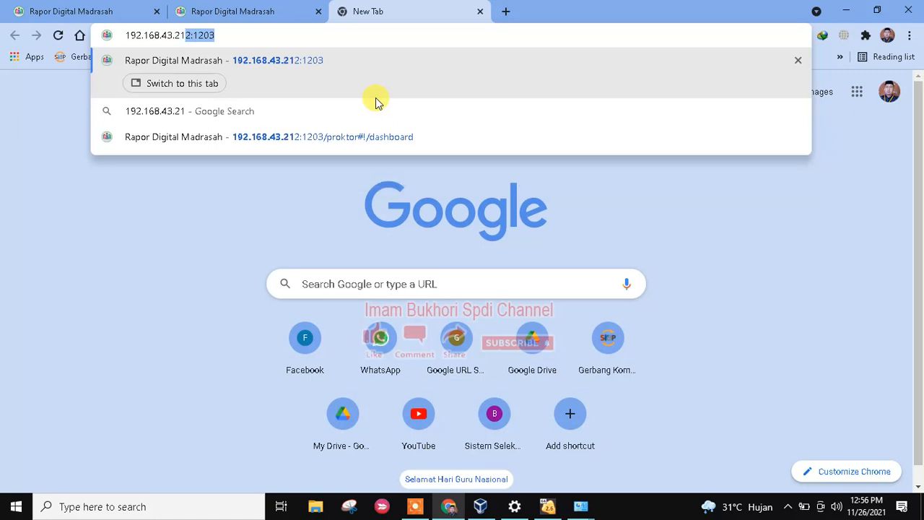
click(290, 36)
key(BackSpace)
key(BackSpace)
key(BackSpace)
key(BackSpace)
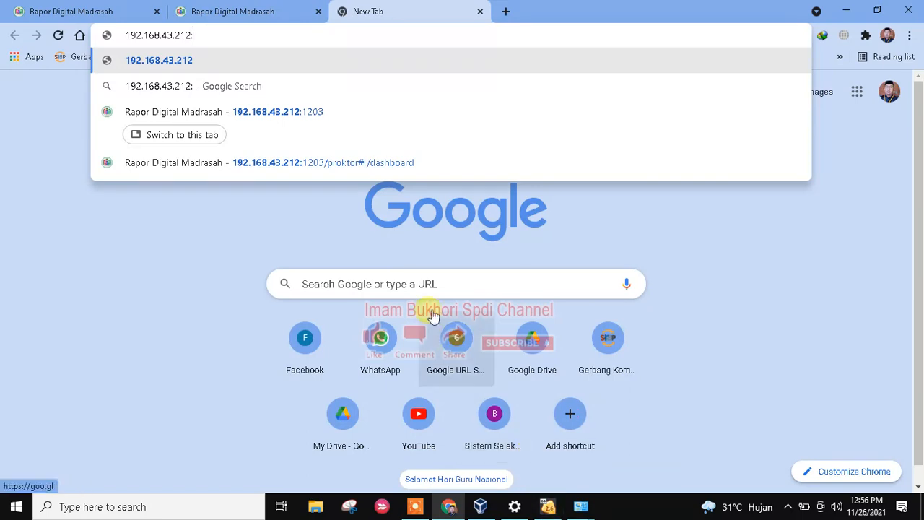
text(80)
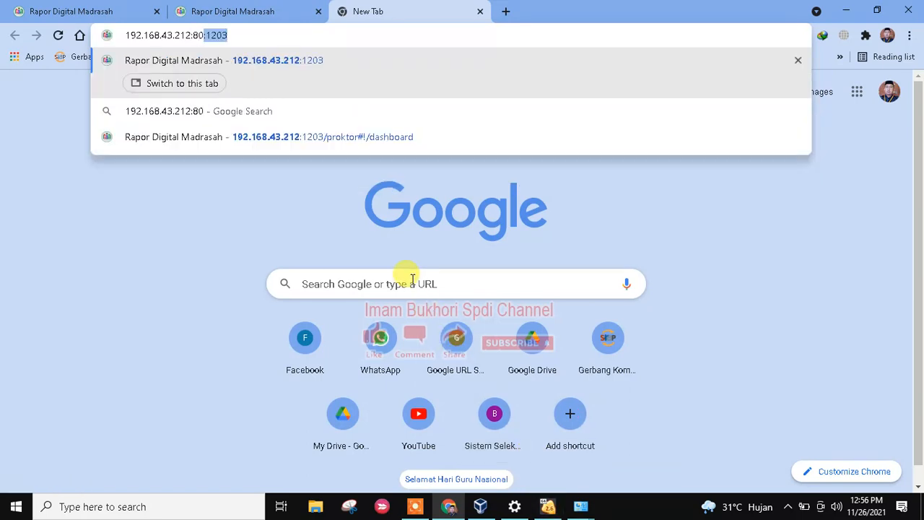
key(Delete)
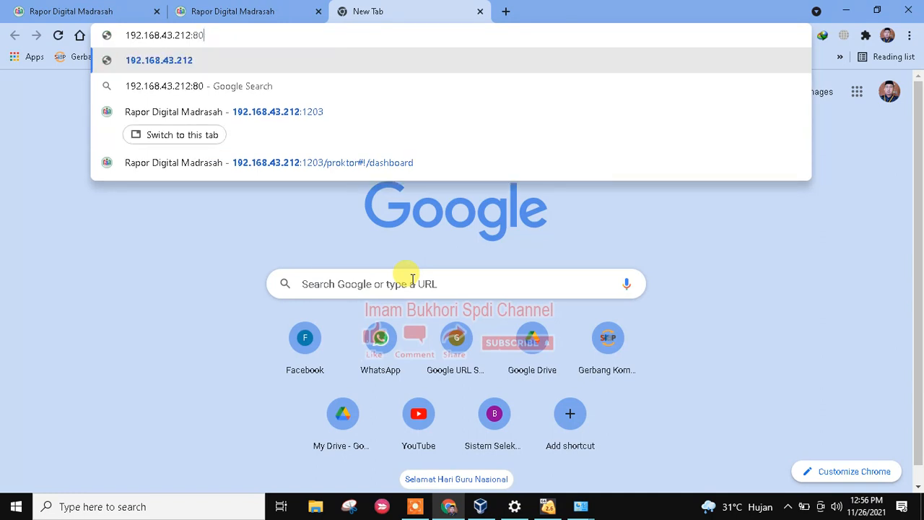
key(Return)
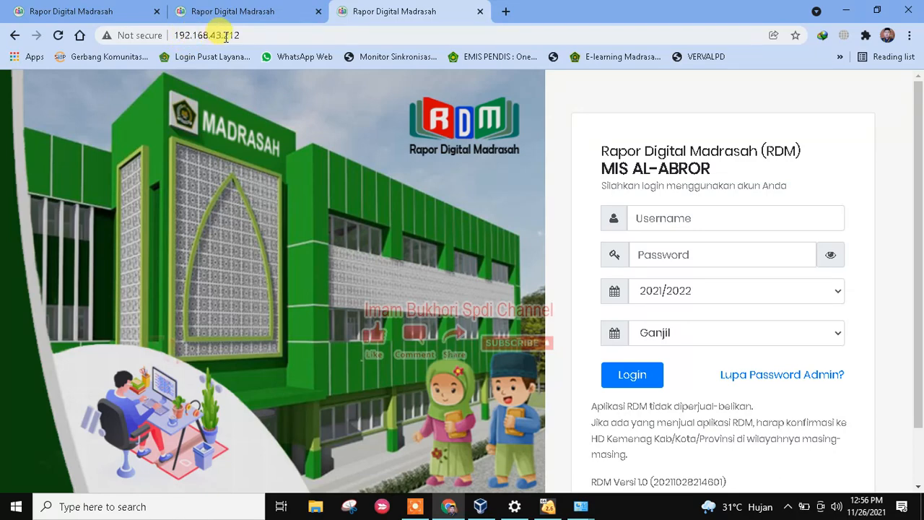
Review the IPv4 address in the Wi-Fi network connection details, and close the details and Wi-Fi status windows.
click(580, 506)
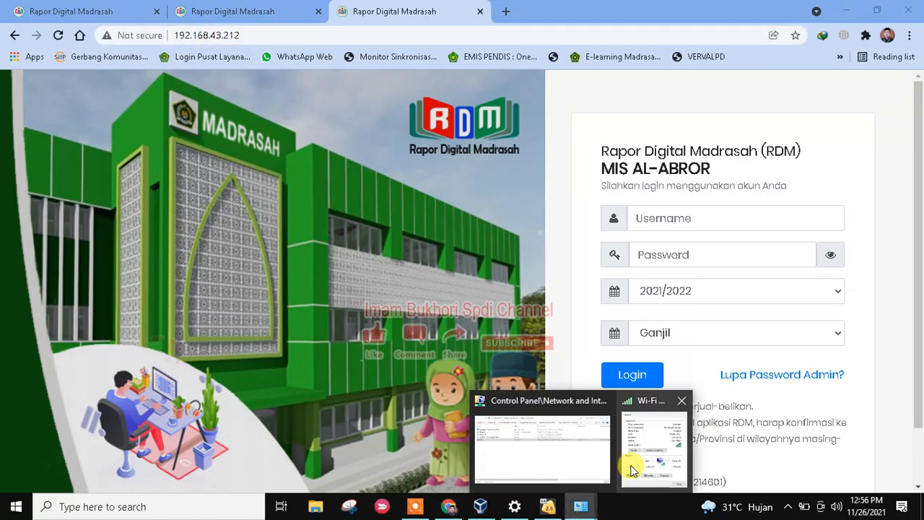
click(631, 470)
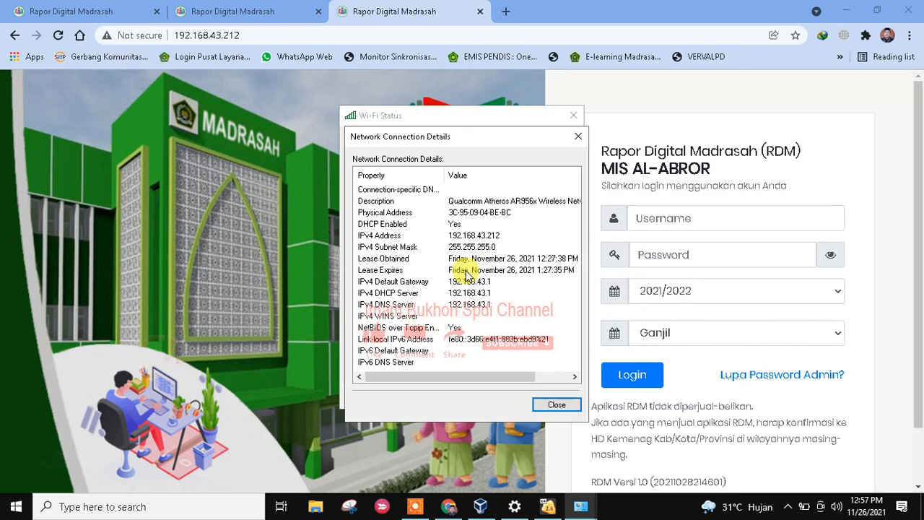
click(556, 404)
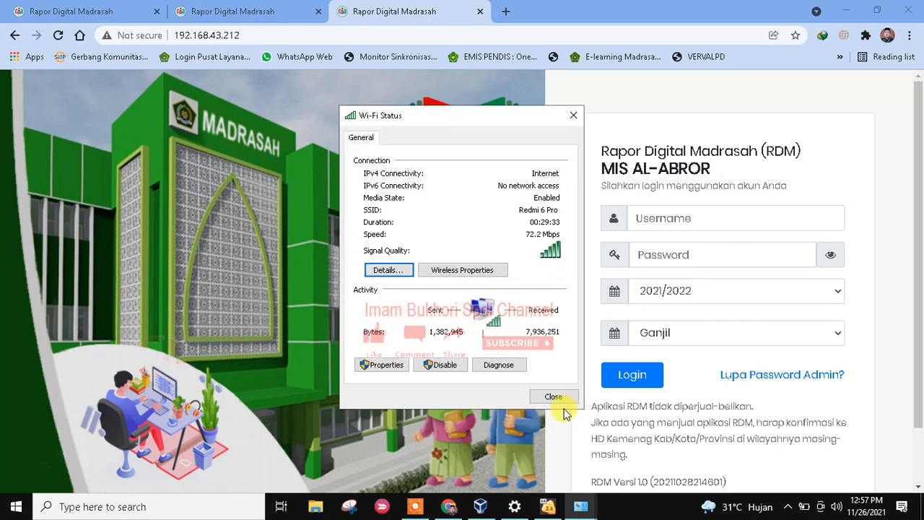
click(554, 399)
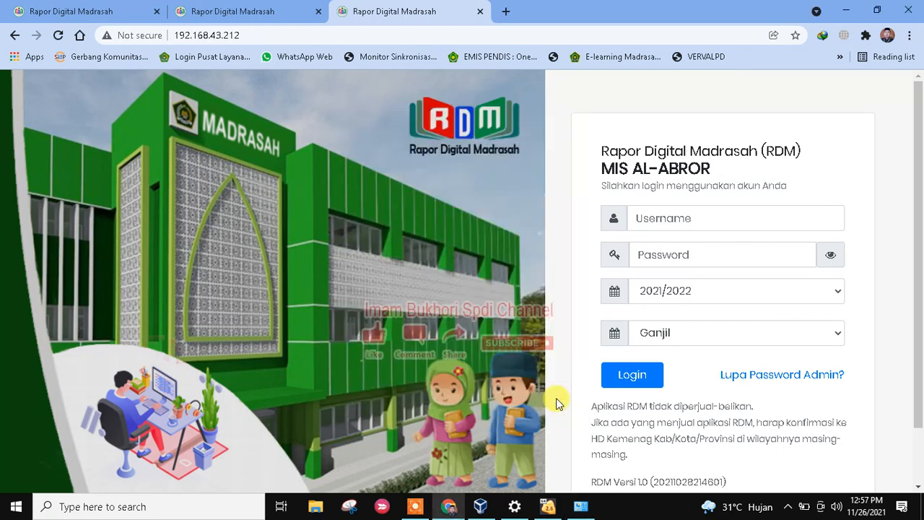